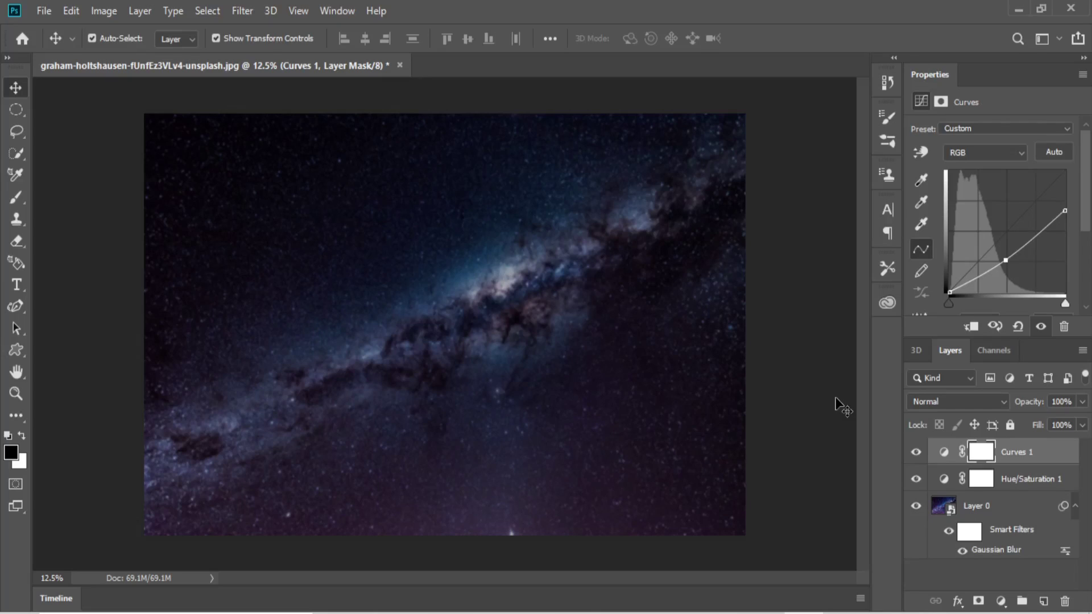
# Open the pawel-czerwinski-60LU05s_JCM-unsplash image from the New folder directory
pyautogui.click(44, 12)
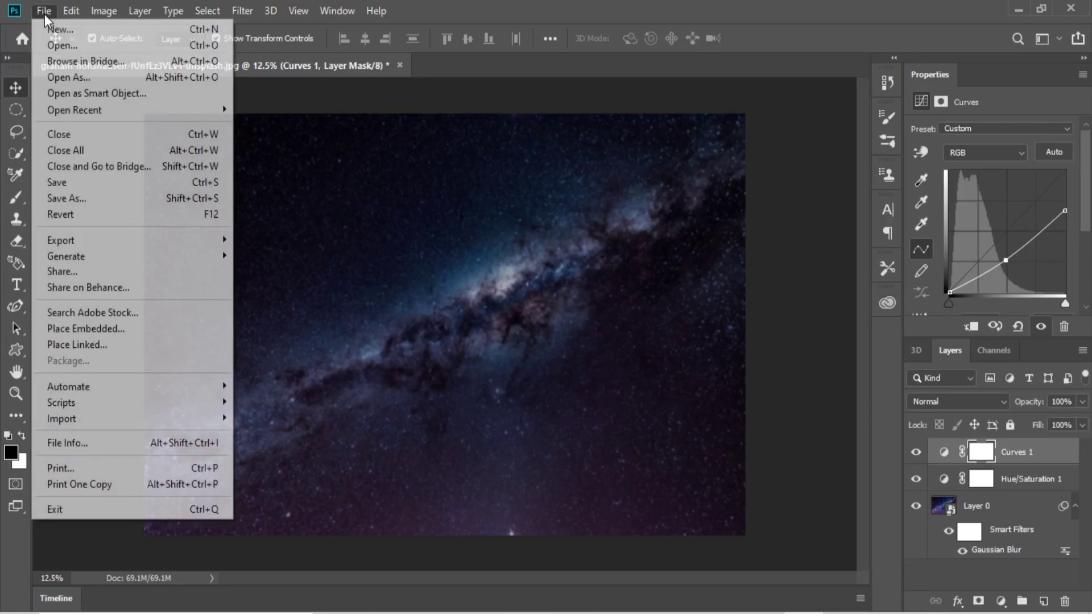
pyautogui.click(62, 46)
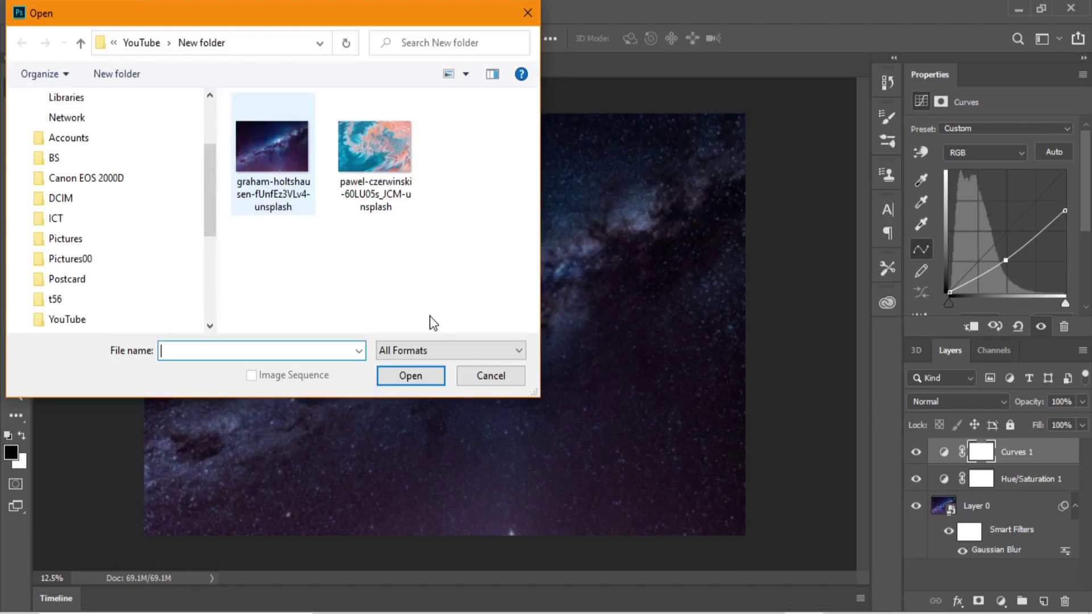
pyautogui.doubleClick(376, 164)
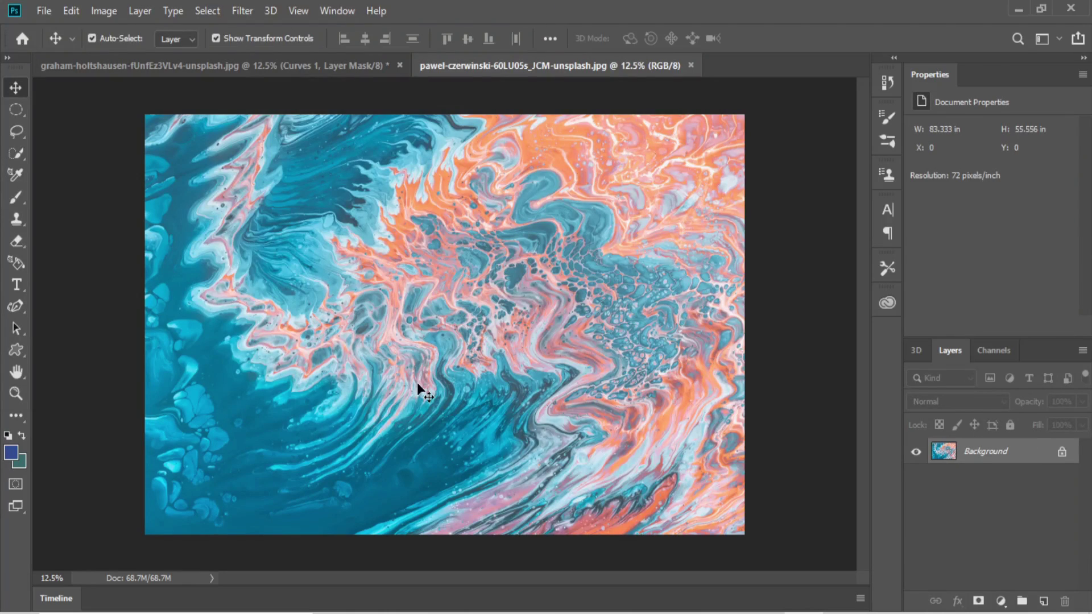
pyautogui.rightClick(993, 452)
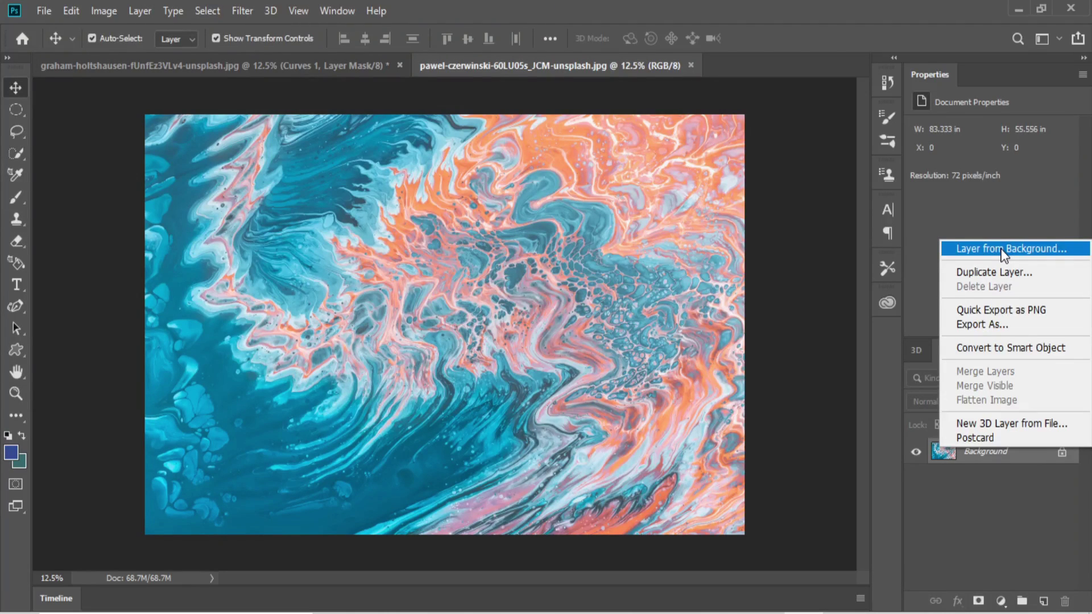
pyautogui.click(1010, 348)
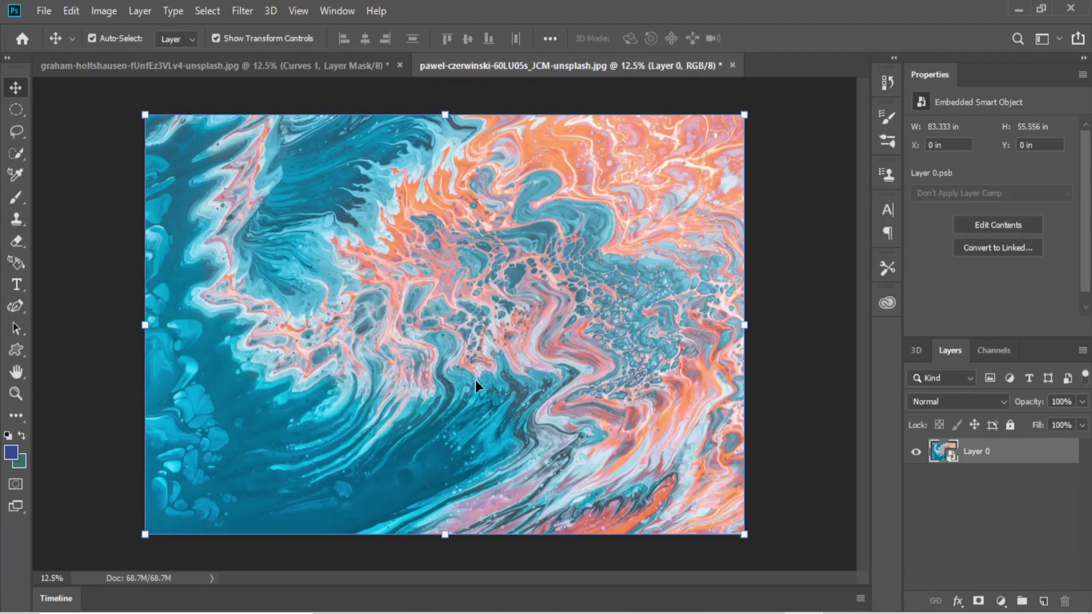
pyautogui.hotkey('ctrl', 'z')
# Draw a circular selection about 52.7 in wide with a 5 px feather and centre it on the marbled image
pyautogui.click(15, 116)
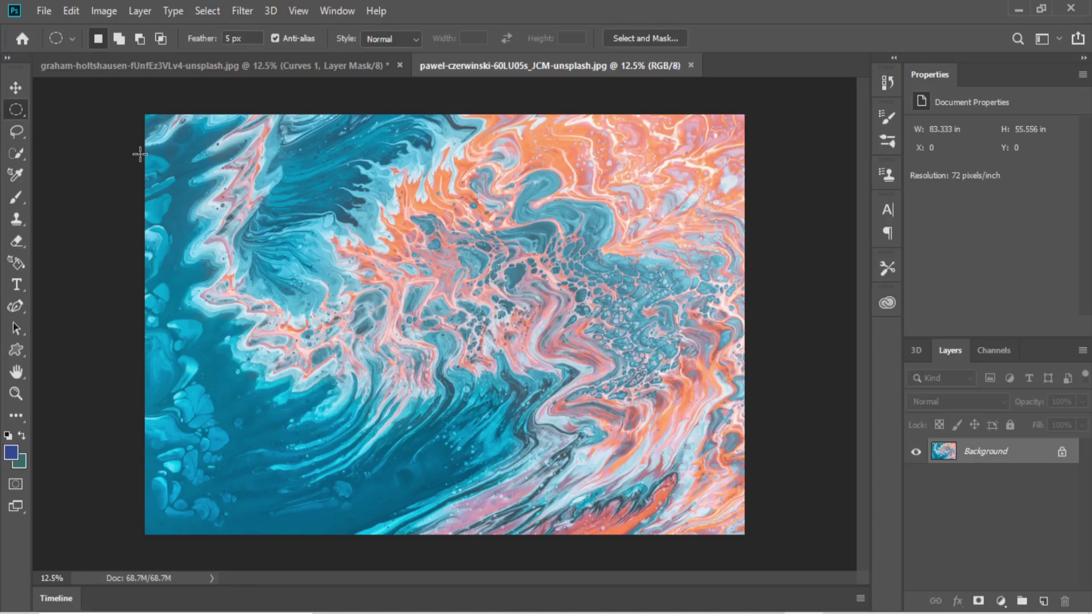
pyautogui.moveTo(217, 136); pyautogui.dragTo(597, 529)
pyautogui.moveTo(466, 395); pyautogui.dragTo(516, 386)
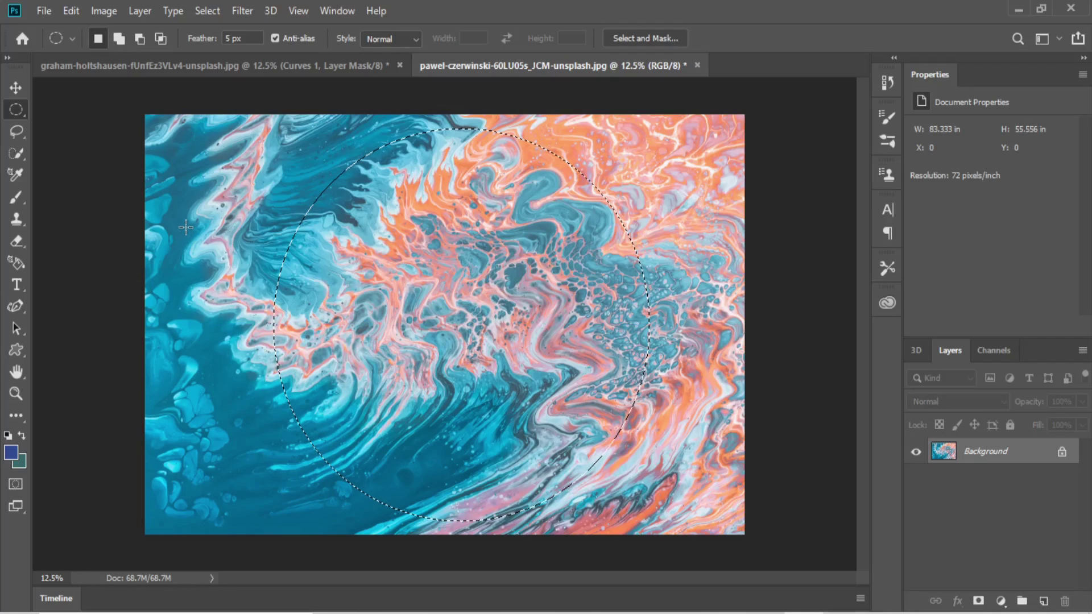
# Apply the Spherize distortion filter to the circular selection at 98% in Normal mode
pyautogui.press('v')
pyautogui.click(242, 10)
pyautogui.moveTo(324, 234)
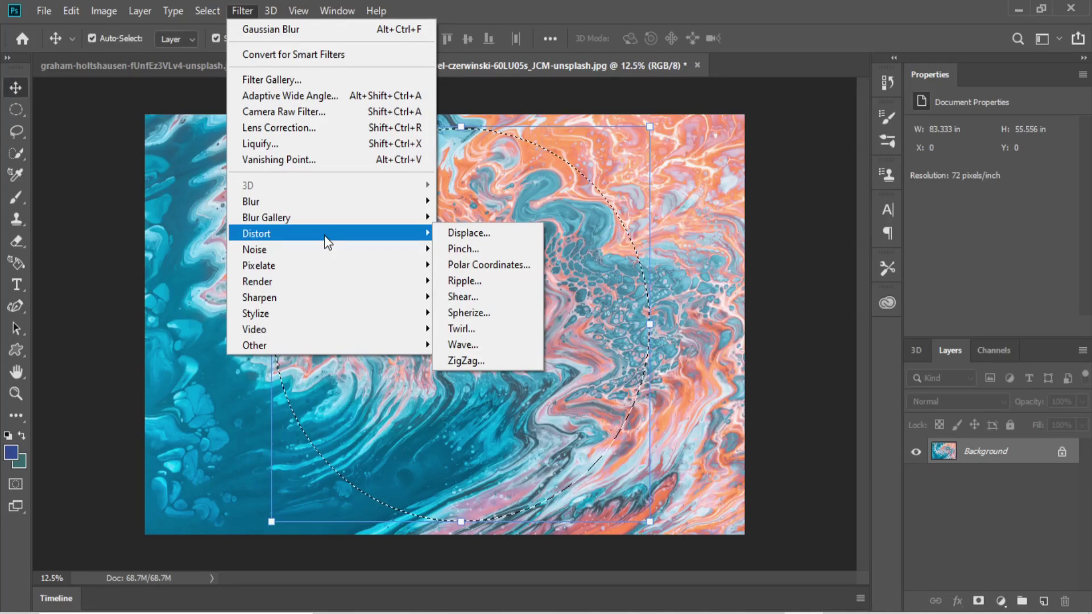
pyautogui.click(466, 312)
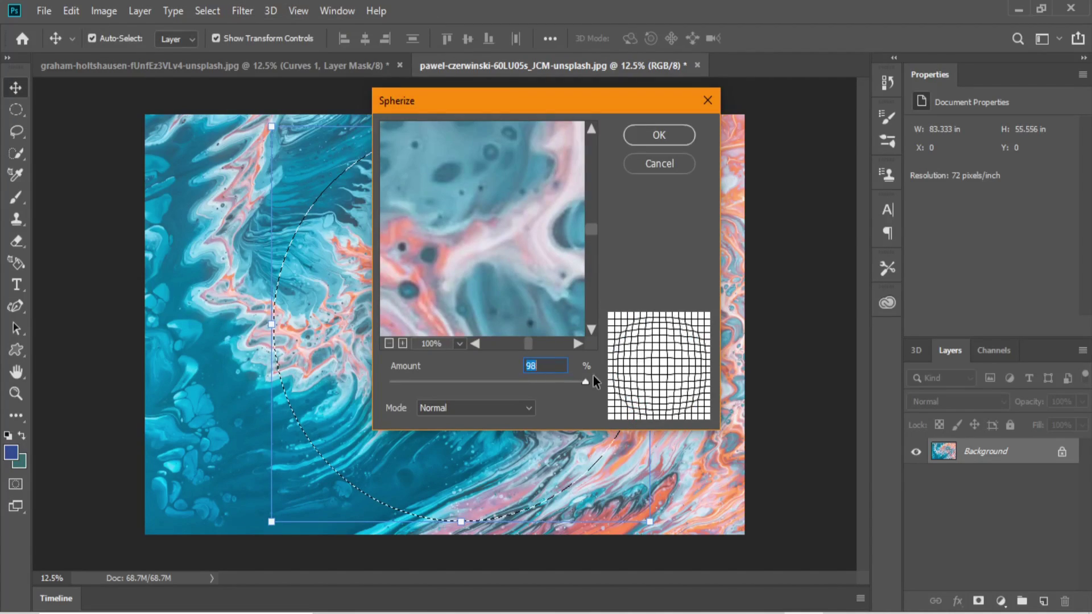
pyautogui.click(680, 135)
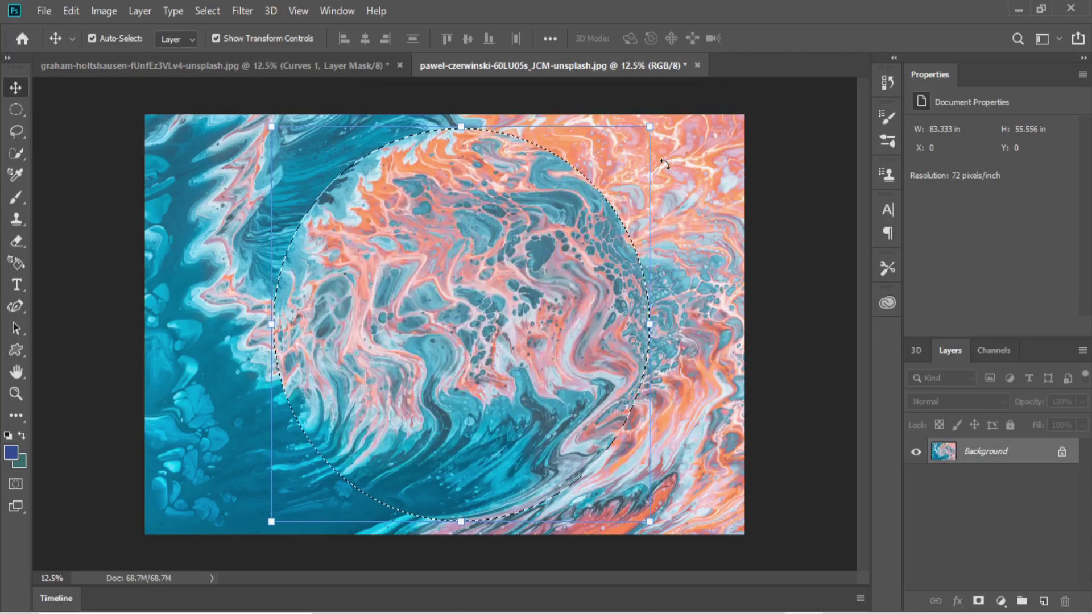
# Copy the spherized circle onto its own layer with the Background hidden, and convert that layer to a smart object
pyautogui.hotkey('ctrl', 'j')
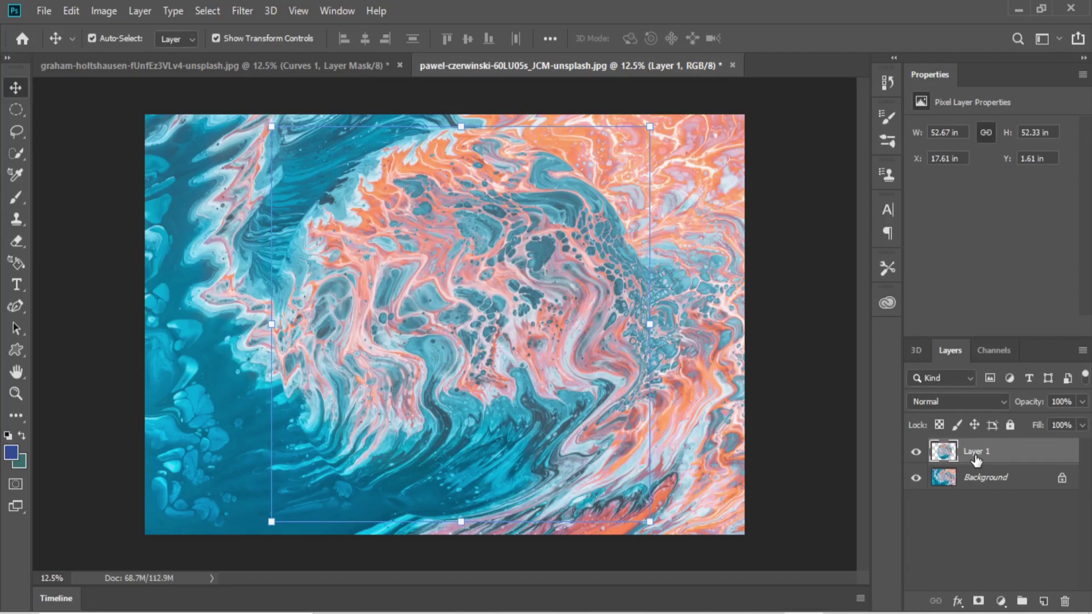
pyautogui.click(915, 478)
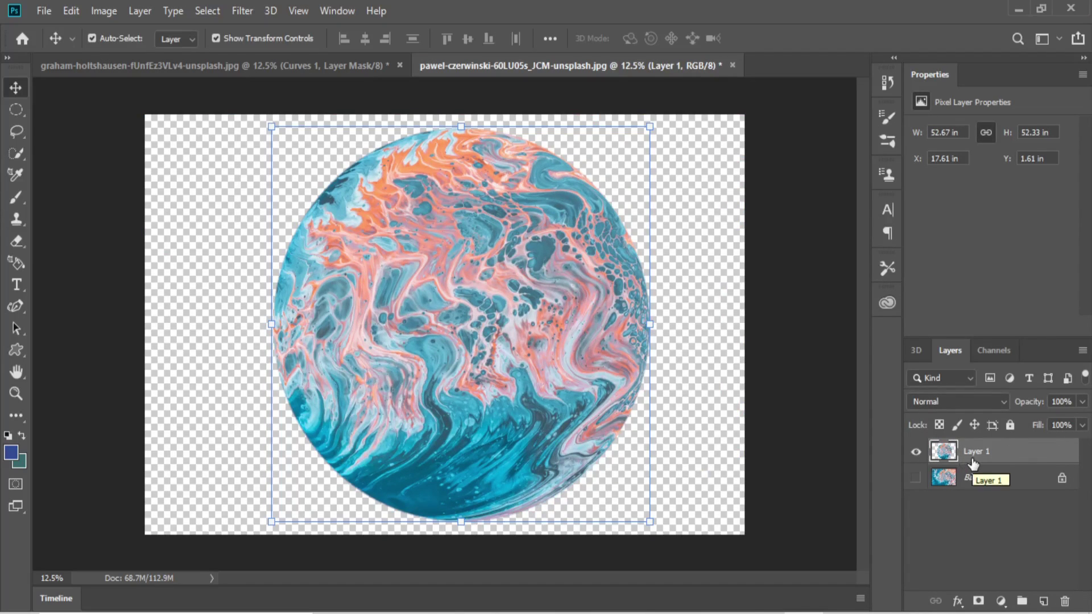
pyautogui.rightClick(970, 457)
pyautogui.click(847, 234)
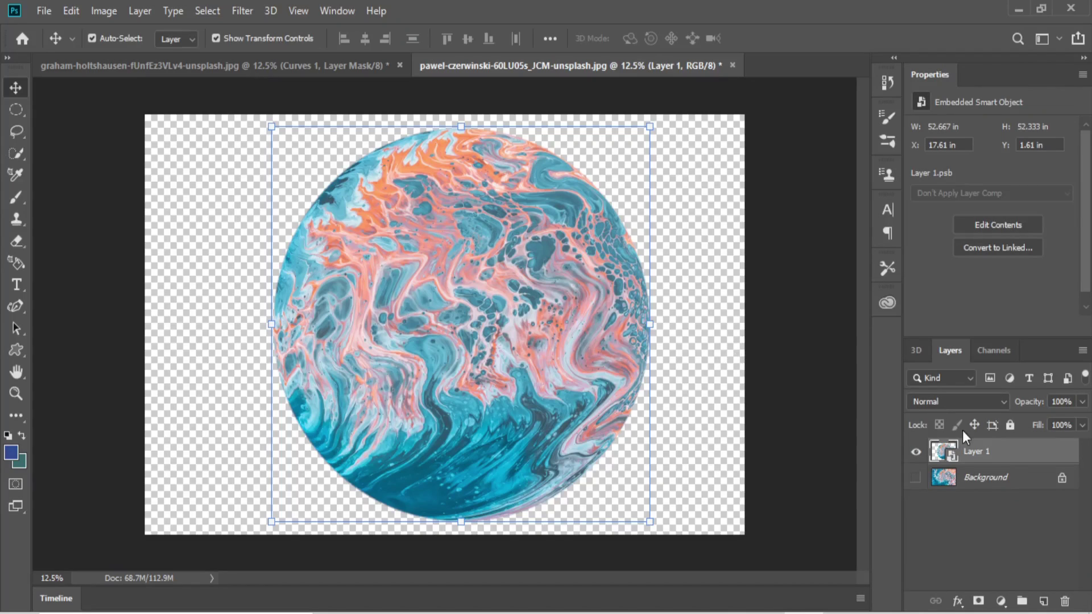
# Rename the sphere layer planet and bring it into the centre of the galaxy document
pyautogui.doubleClick(977, 451)
pyautogui.write('planet')
pyautogui.press('Return')
pyautogui.moveTo(982, 451); pyautogui.dragTo(412, 325)
# Add a Levels adjustment layer above the planet layer and clip it to the planet
pyautogui.click(1001, 601)
pyautogui.click(969, 384)
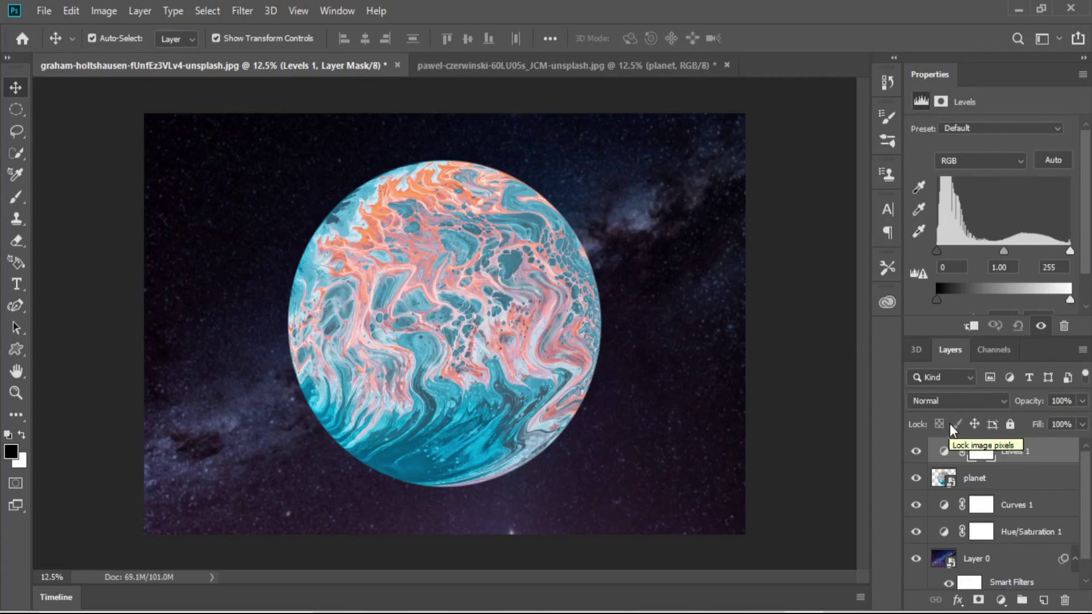
pyautogui.click(971, 327)
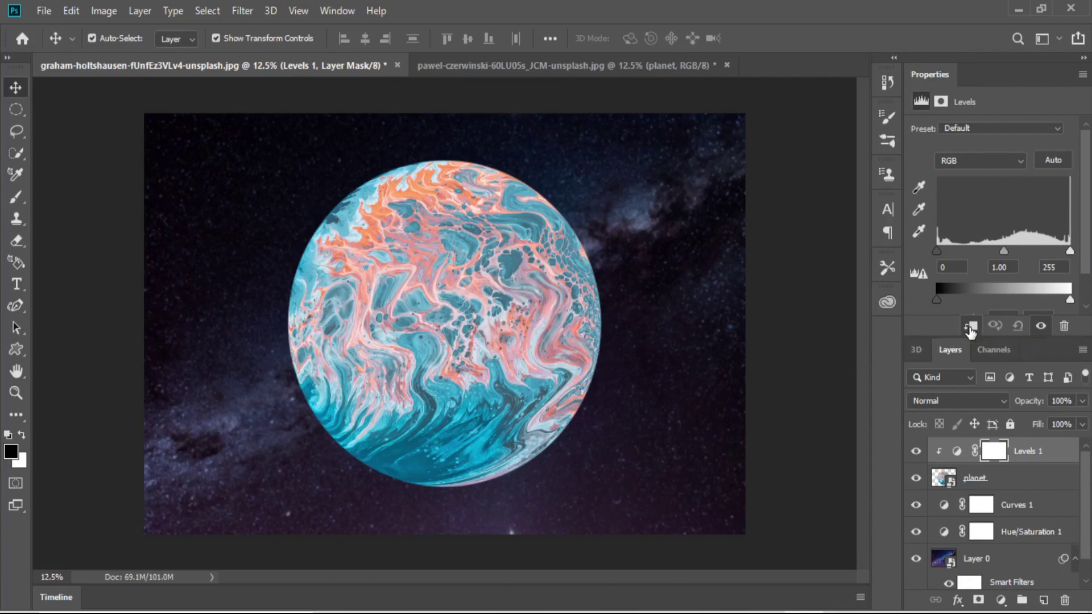
# Darken the planet in the Levels adjustment with a white output level of 30 and a midtone value of 0.30
pyautogui.moveTo(1069, 300); pyautogui.dragTo(957, 301)
pyautogui.scroll(-2, 956, 299)
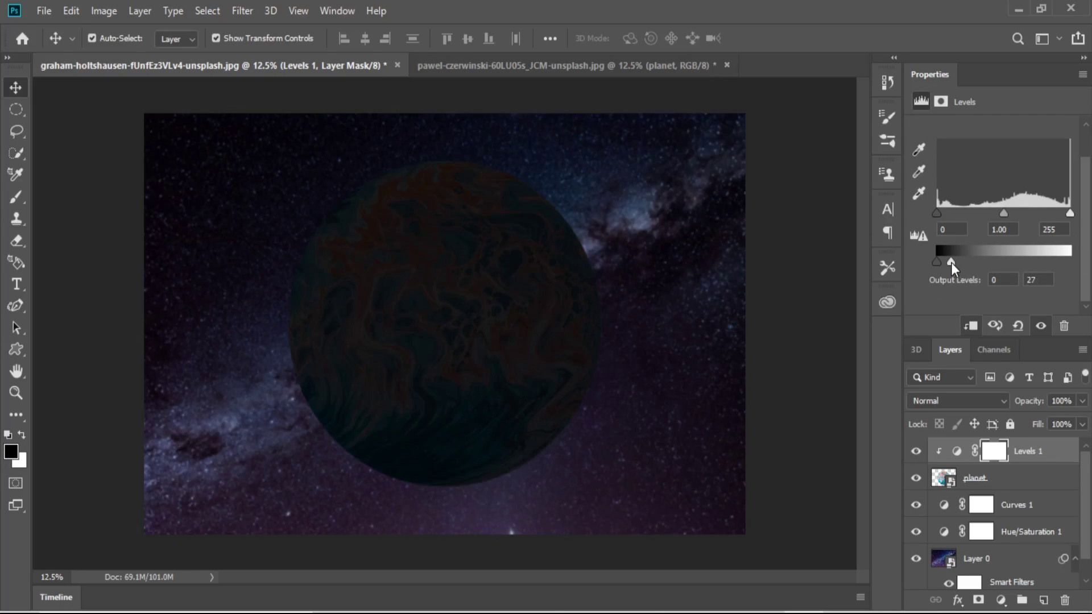
pyautogui.click(1035, 280)
pyautogui.press('BackSpace')
pyautogui.write('0')
pyautogui.moveTo(1004, 214); pyautogui.dragTo(1043, 220)
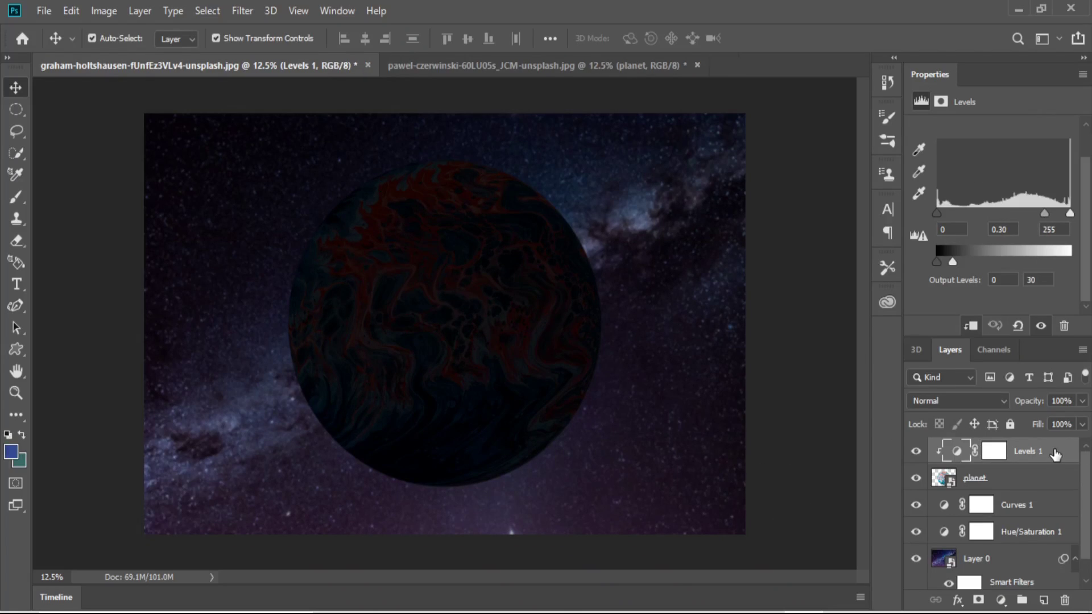
# Switch to the Brush tool with the Levels 1 layer selected and set the foreground color to black
pyautogui.click(1053, 453)
pyautogui.click(16, 197)
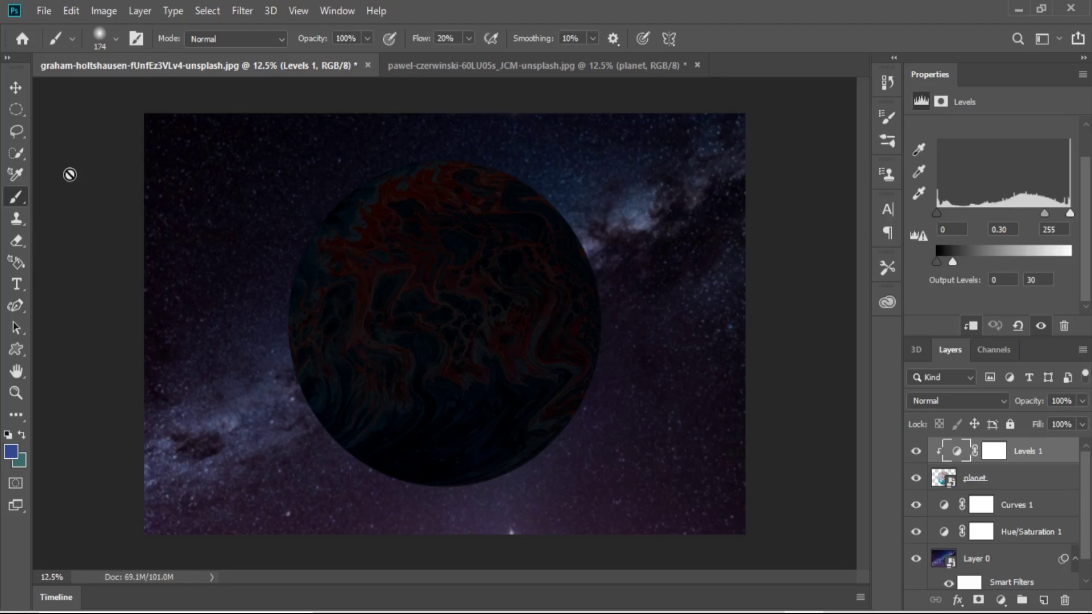
pyautogui.click(10, 452)
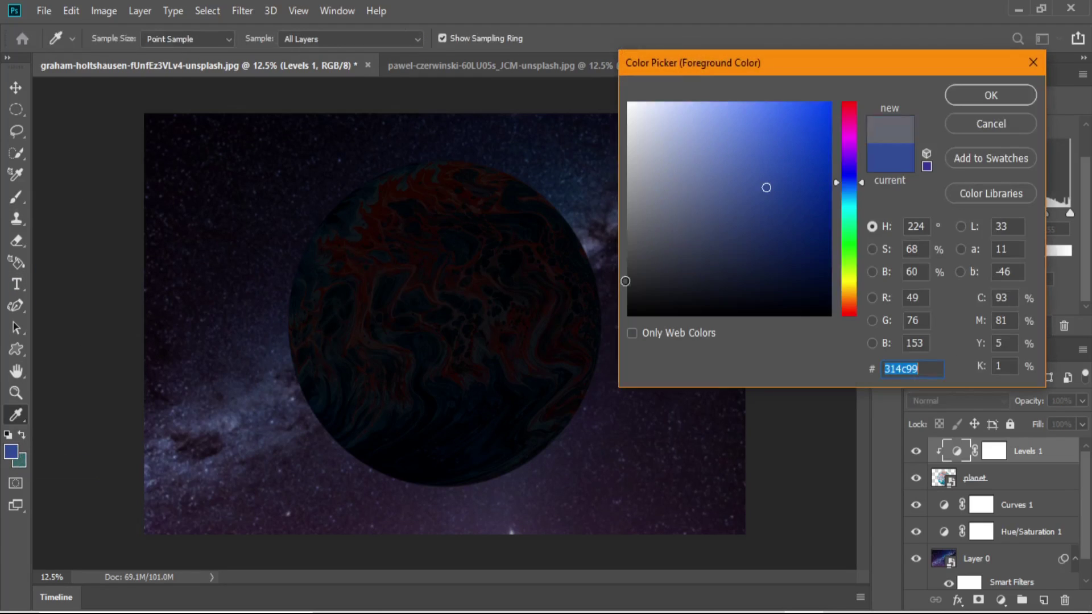
pyautogui.click(628, 314)
pyautogui.click(965, 95)
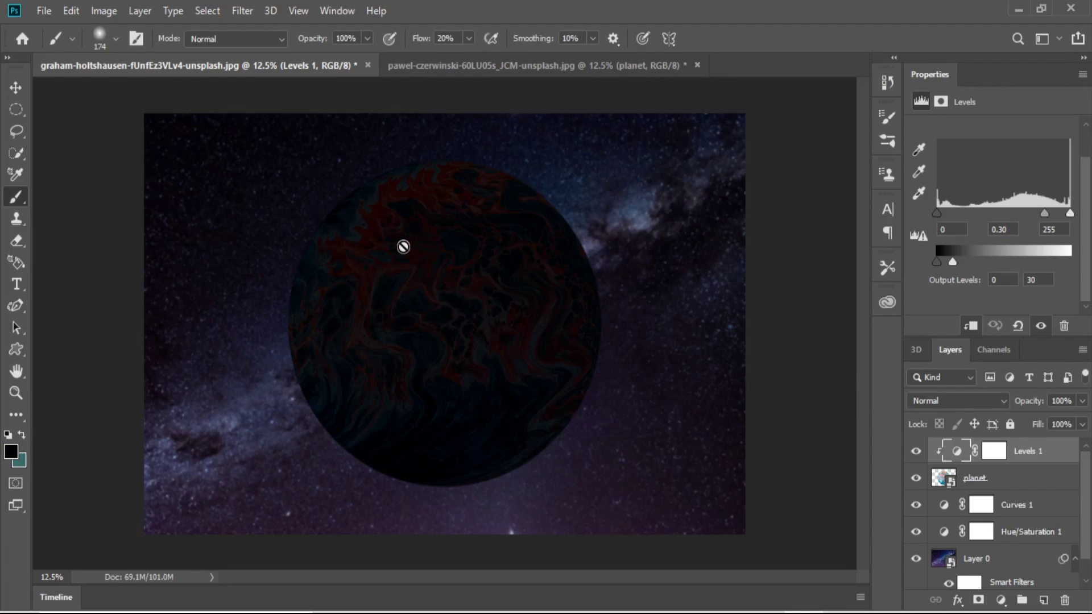
# Set the soft round brush size to 700 px
pyautogui.click(104, 44)
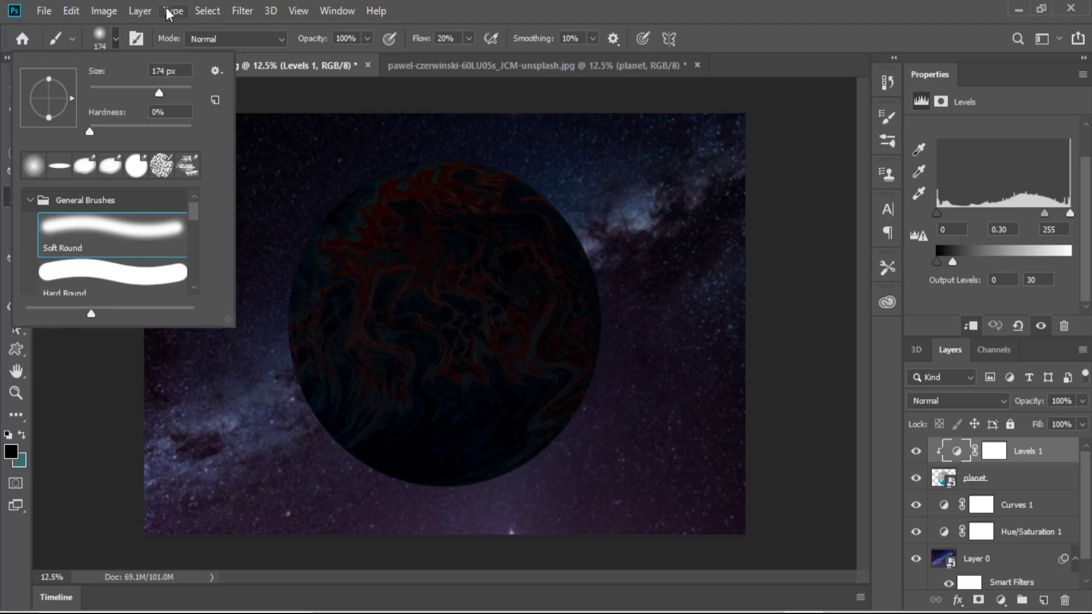
pyautogui.click(192, 72)
pyautogui.write('4')
pyautogui.press('BackSpace')
pyautogui.write('700')
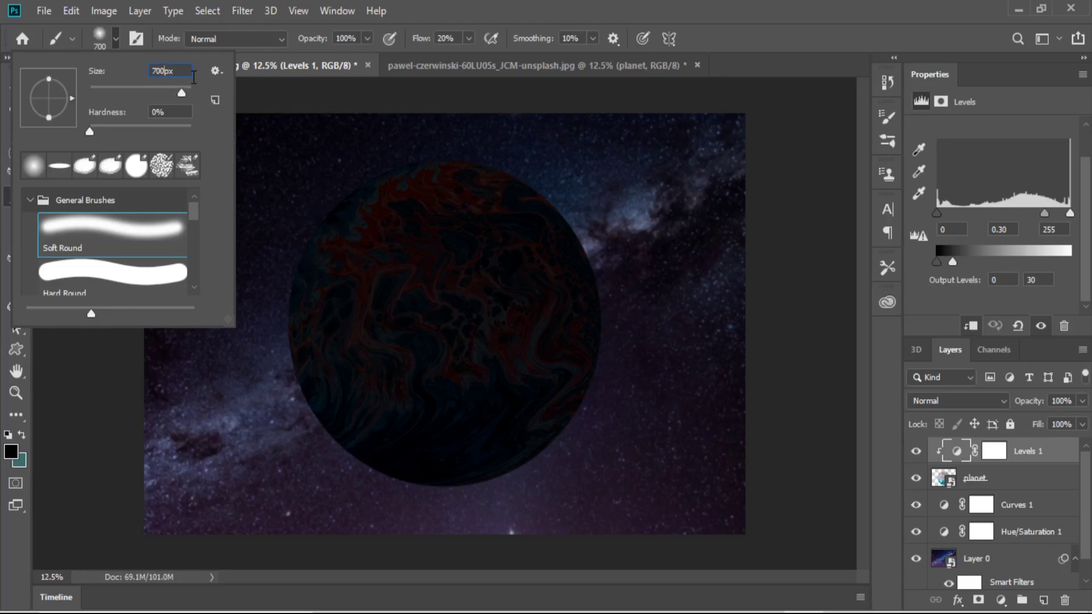
pyautogui.press('Return')
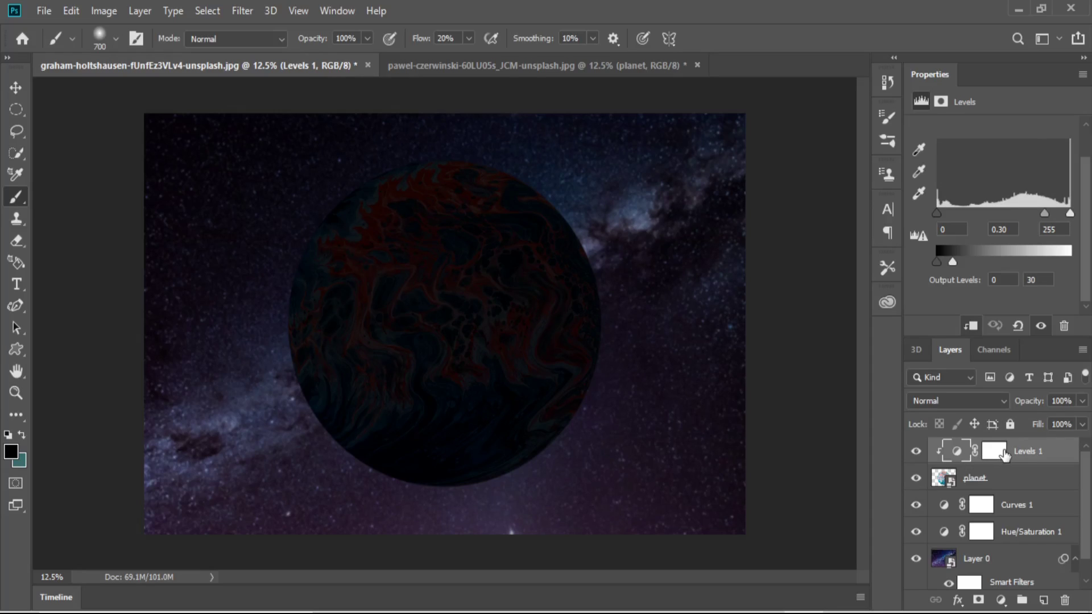
# Paint black on the Levels 1 mask to light the planet's upper-left side, enlarging the brush up to 1900 px
pyautogui.click(994, 451)
pyautogui.moveTo(365, 164)
pyautogui.mouseDown()
pyautogui.moveTo(307, 244)
pyautogui.moveTo(283, 365)
pyautogui.moveTo(246, 322)
pyautogui.moveTo(252, 302)
pyautogui.moveTo(293, 432)
pyautogui.mouseUp()
pyautogui.press(']')
pyautogui.press(']')
pyautogui.press(']')
pyautogui.press(']')
pyautogui.press(']')
pyautogui.press(']')
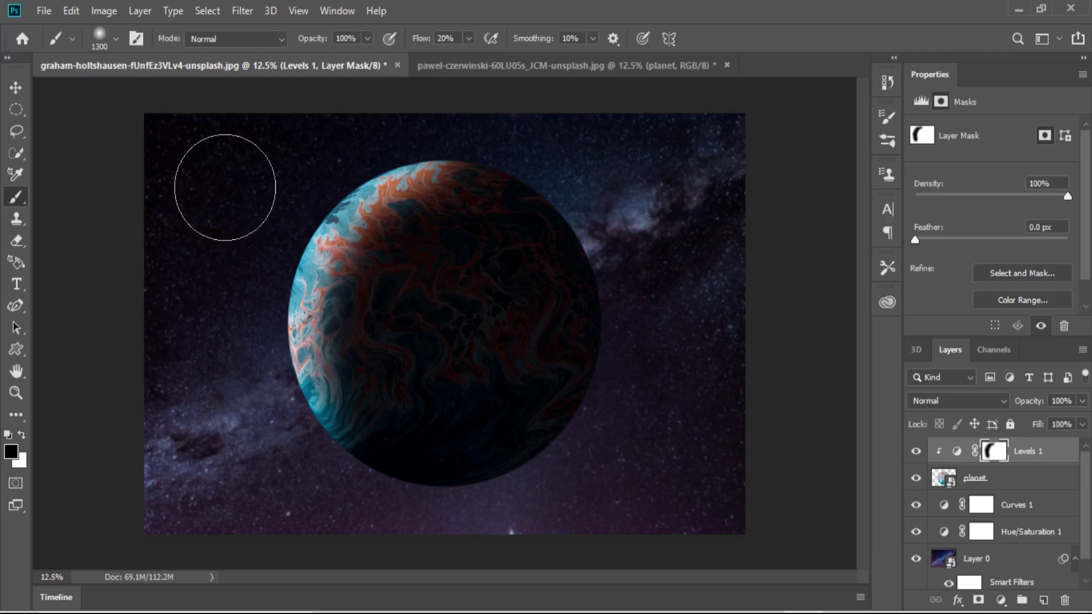
pyautogui.press(']')
pyautogui.press(']')
pyautogui.press(']')
pyautogui.press(']')
pyautogui.press(']')
pyautogui.press(']')
pyautogui.moveTo(225, 188); pyautogui.dragTo(377, 149)
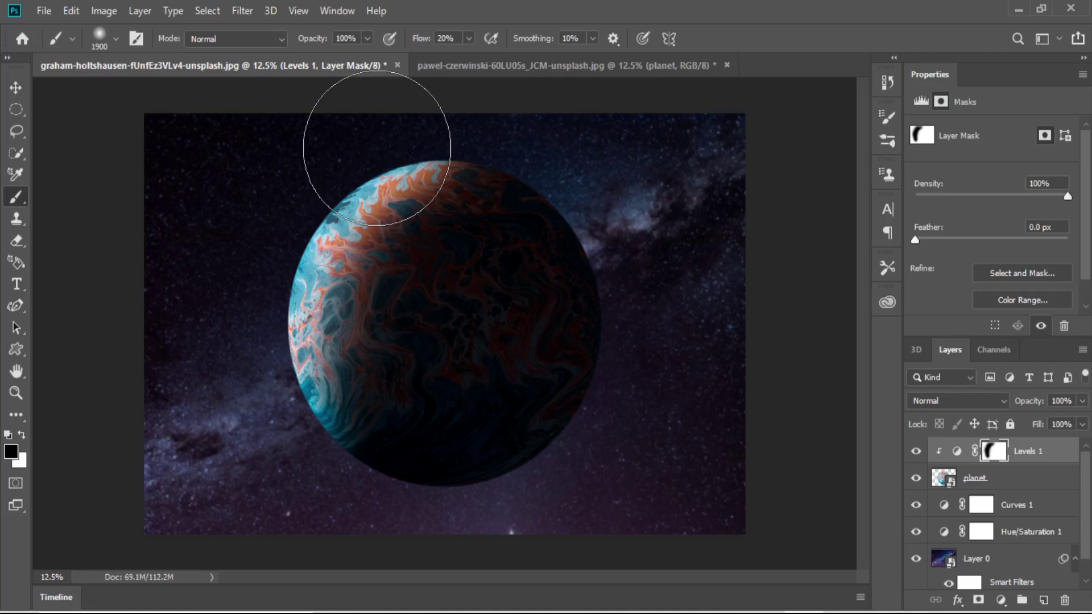
pyautogui.moveTo(376, 148)
pyautogui.mouseDown()
pyautogui.moveTo(251, 426)
pyautogui.moveTo(345, 189)
pyautogui.moveTo(251, 234)
pyautogui.mouseUp()
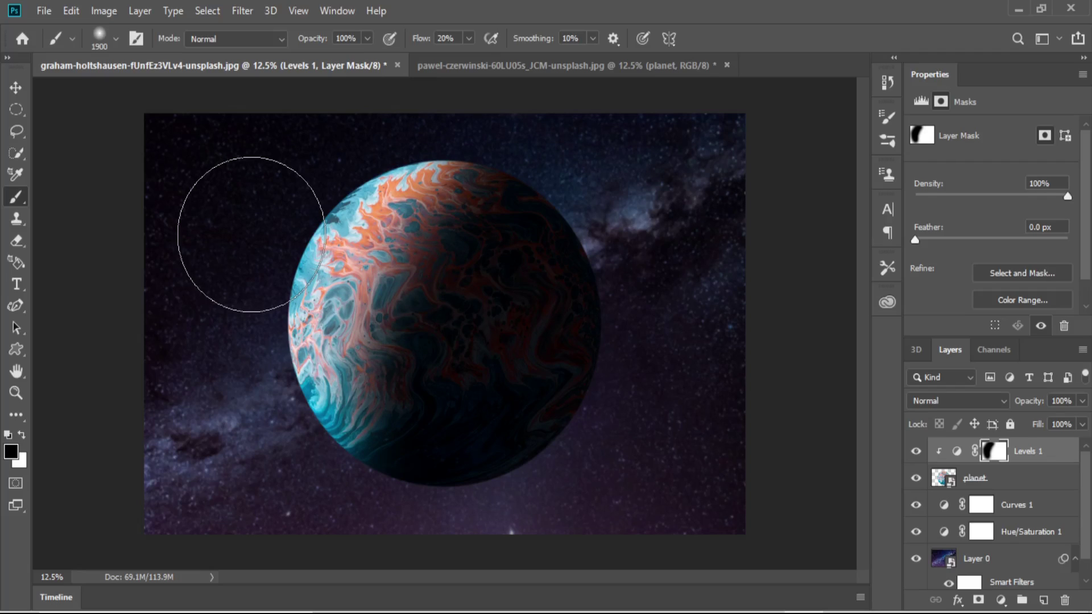
# Reduce the brush size to 1200 px
pyautogui.press('[')
pyautogui.press('[')
pyautogui.press('[')
pyautogui.press('[')
pyautogui.press('[')
pyautogui.press('[')
pyautogui.press('[')
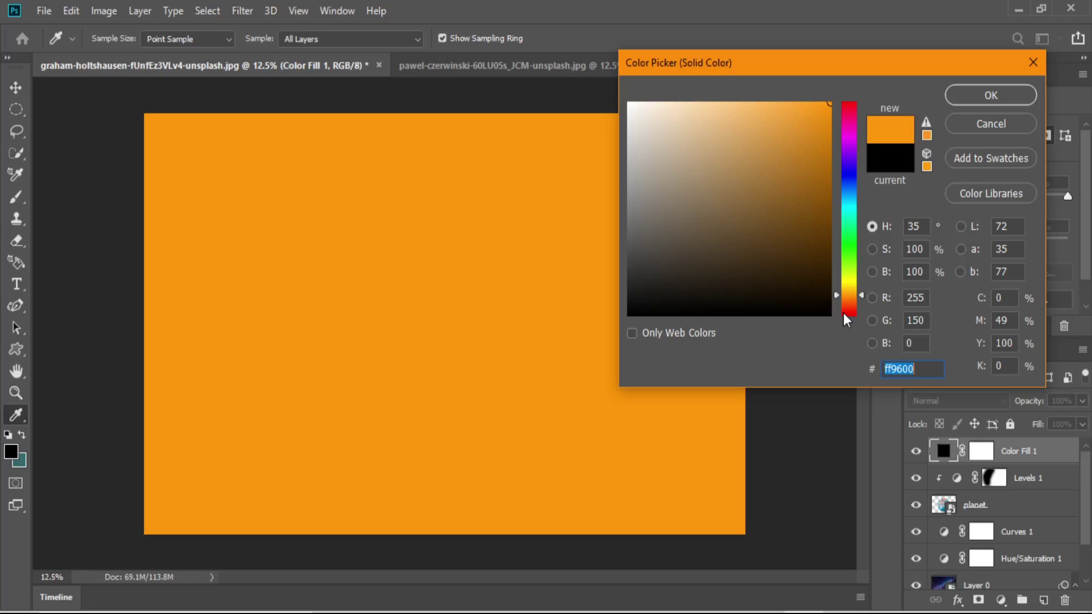
# Set the solid color fill layer's color to #ff8023
pyautogui.write('ff')
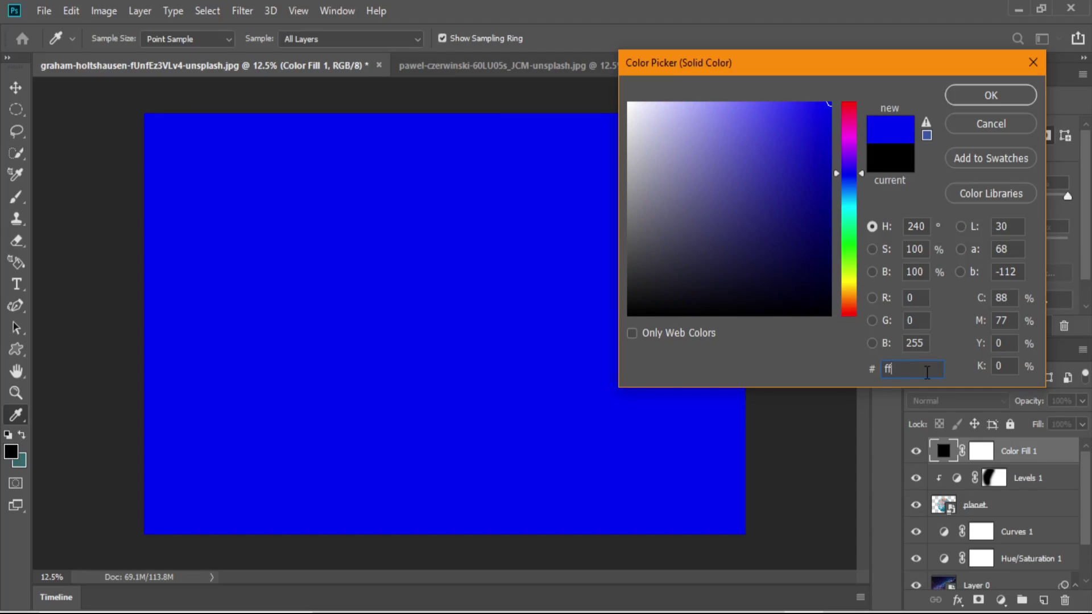
pyautogui.write('8023')
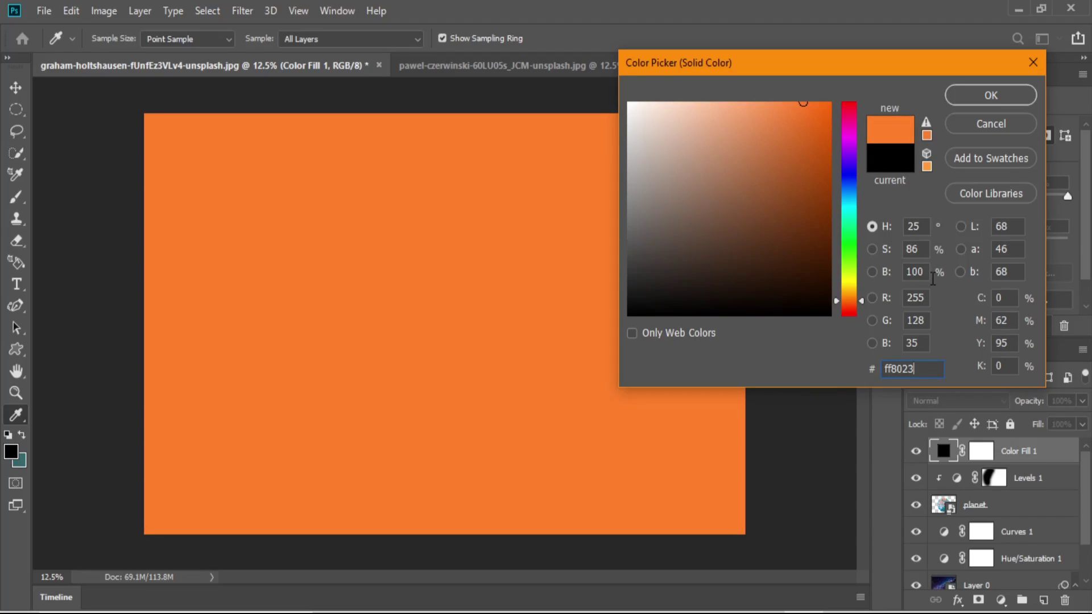
pyautogui.click(1015, 97)
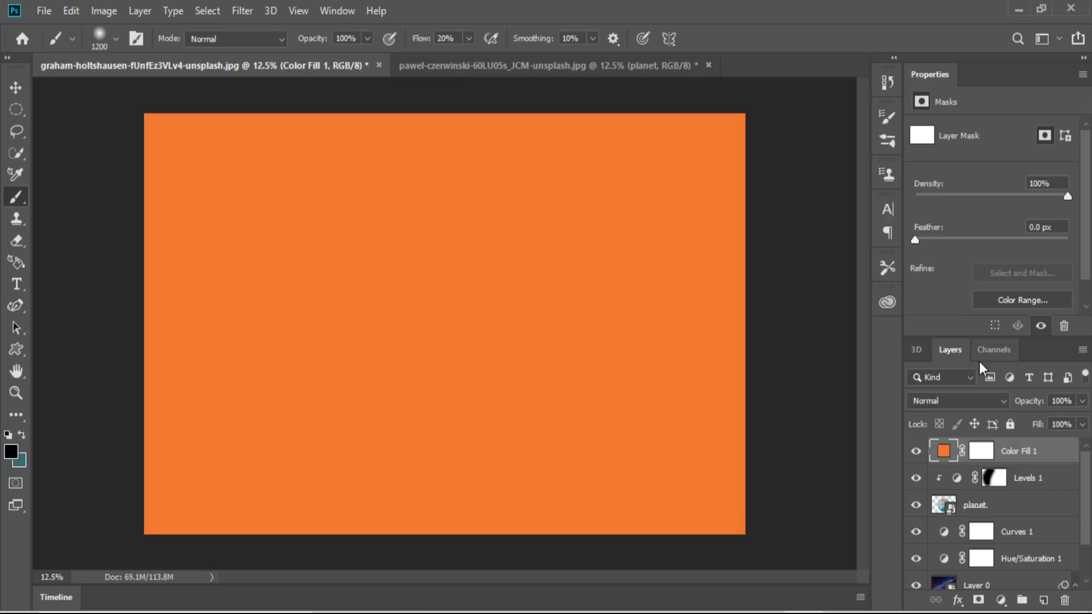
# Set the Color Fill 1 layer's blend mode to Screen and invert its mask to black
pyautogui.click(981, 401)
pyautogui.click(960, 319)
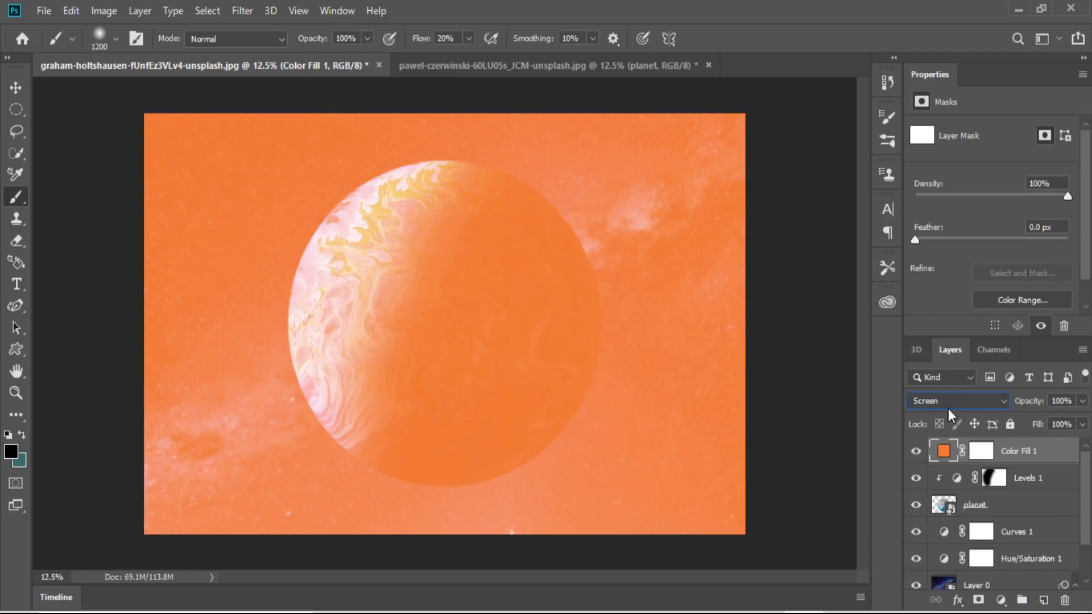
pyautogui.click(987, 451)
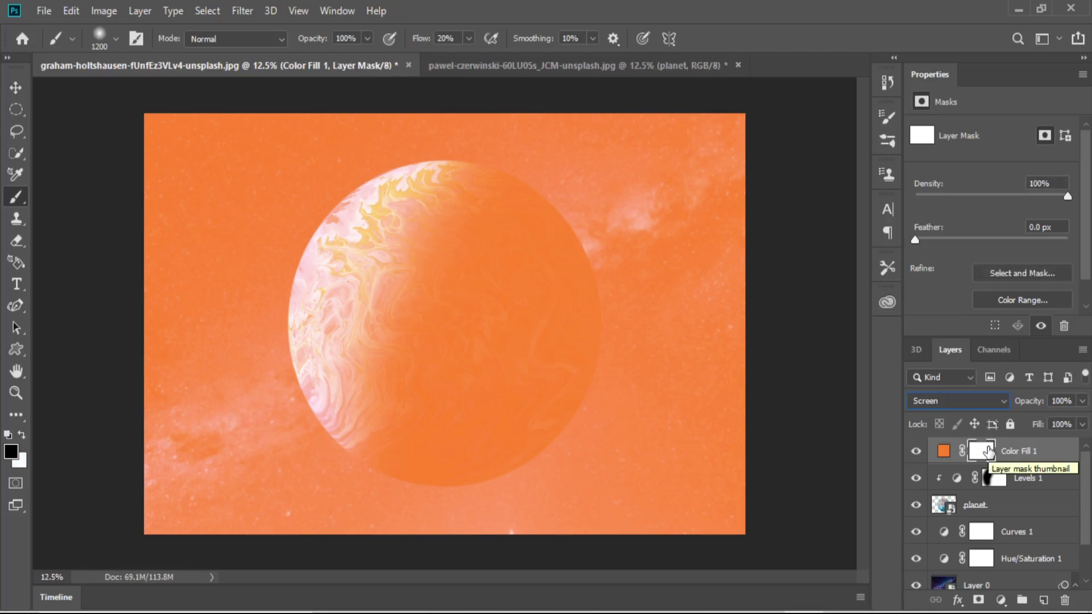
pyautogui.hotkey('ctrl', 'i')
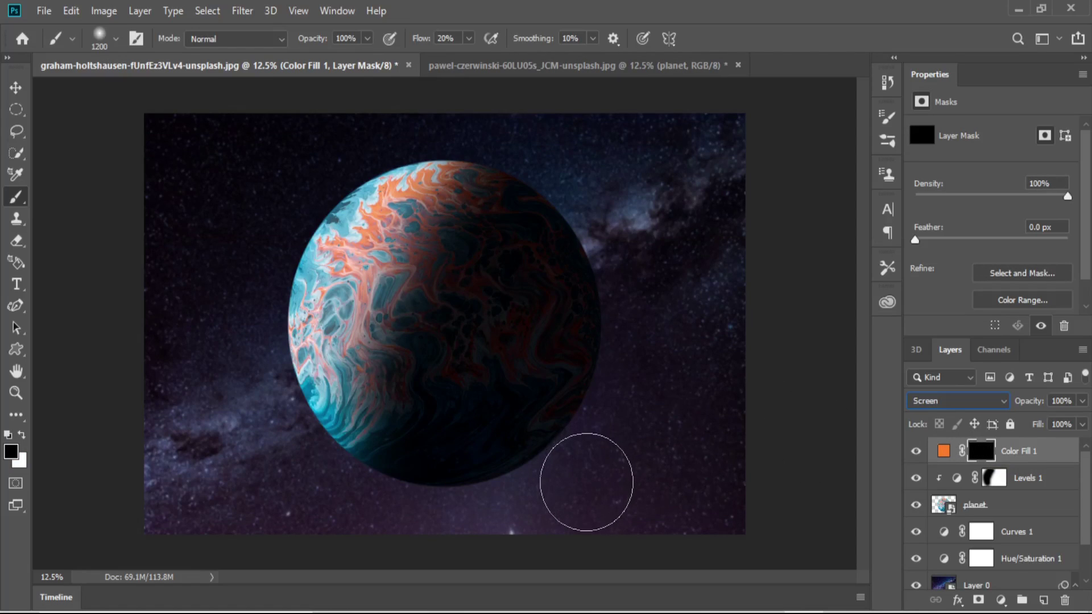
# Set up a flattened white Soft Round brush at 300 px with 90% hardness
pyautogui.click(21, 436)
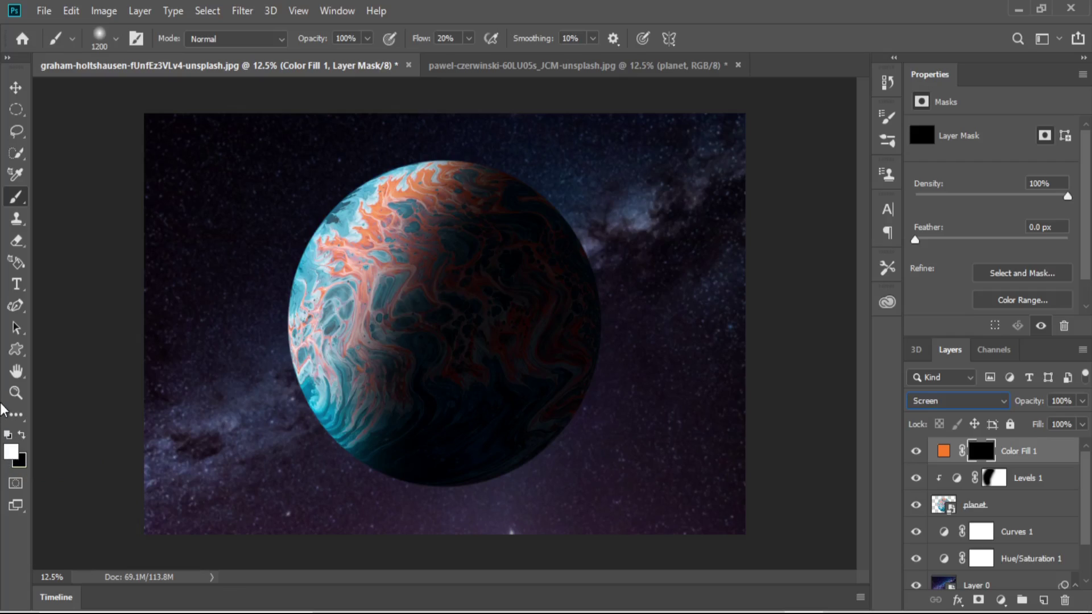
pyautogui.click(115, 39)
pyautogui.doubleClick(168, 69)
pyautogui.write('300')
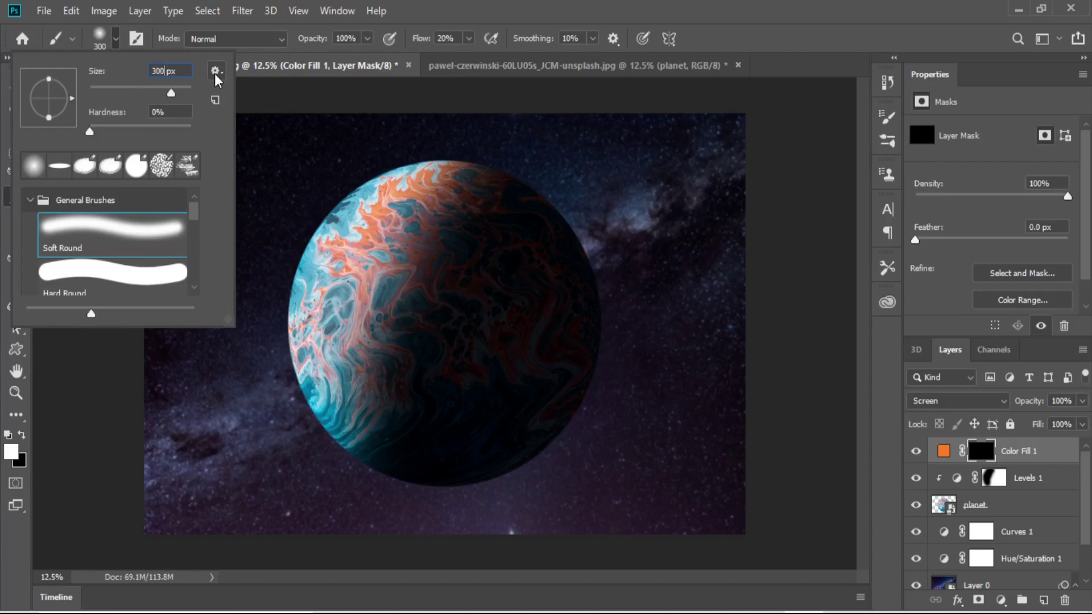
pyautogui.moveTo(164, 126); pyautogui.dragTo(181, 124)
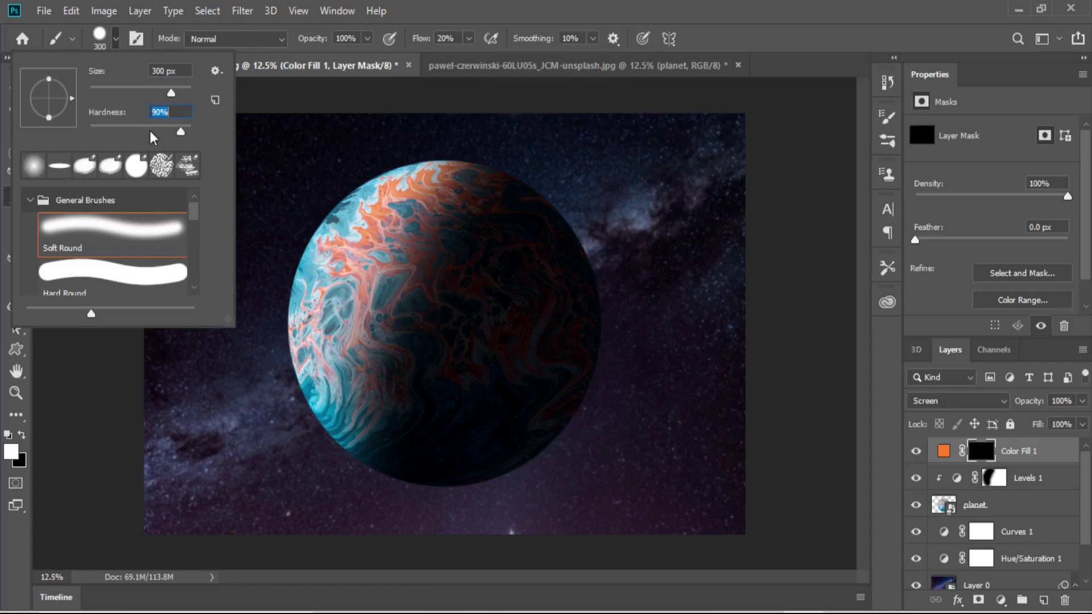
pyautogui.moveTo(49, 118); pyautogui.dragTo(49, 102)
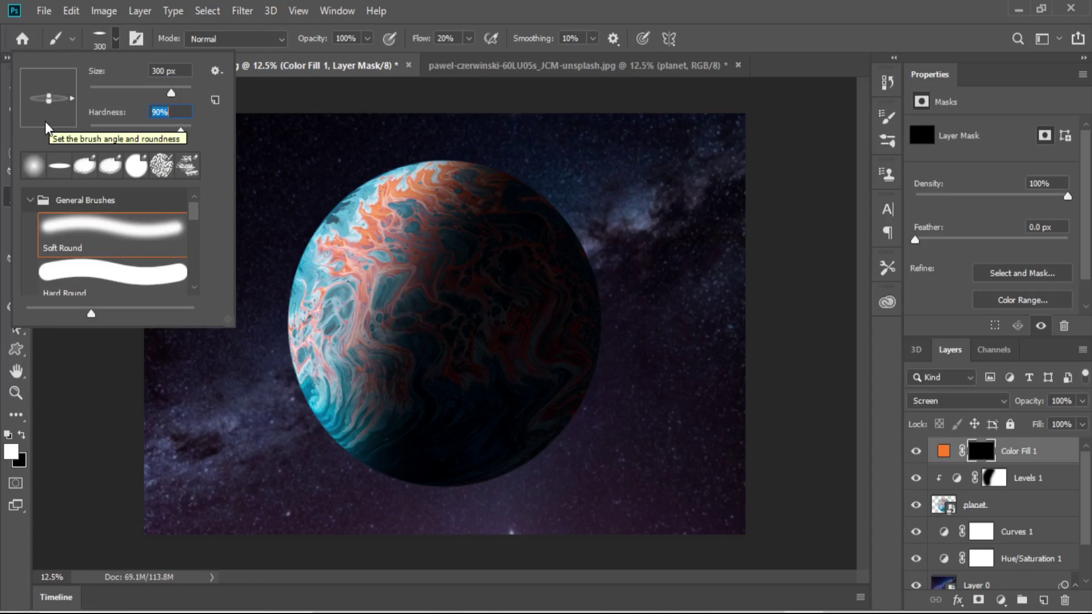
pyautogui.click(10, 33)
# Stamp a flat white ellipse across the planet's middle on the Color Fill 1 mask, using a 5000 px brush at 100% flow and 0% smoothing
pyautogui.press(']')
pyautogui.press(']')
pyautogui.press(']')
pyautogui.press(']')
pyautogui.press(']')
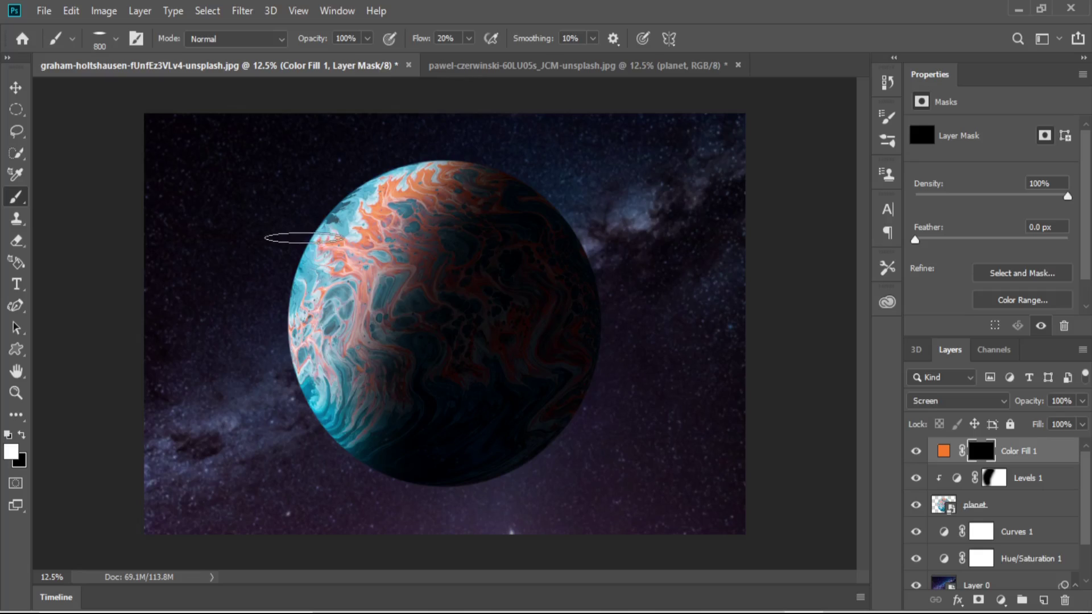
pyautogui.press(']')
pyautogui.press(']')
pyautogui.press(']')
pyautogui.press(']')
pyautogui.press(']')
pyautogui.press(']')
pyautogui.press(']')
pyautogui.press(']')
pyautogui.press(']')
pyautogui.press(']')
pyautogui.press(']')
pyautogui.press(']')
pyautogui.press(']')
pyautogui.moveTo(474, 39); pyautogui.dragTo(527, 56)
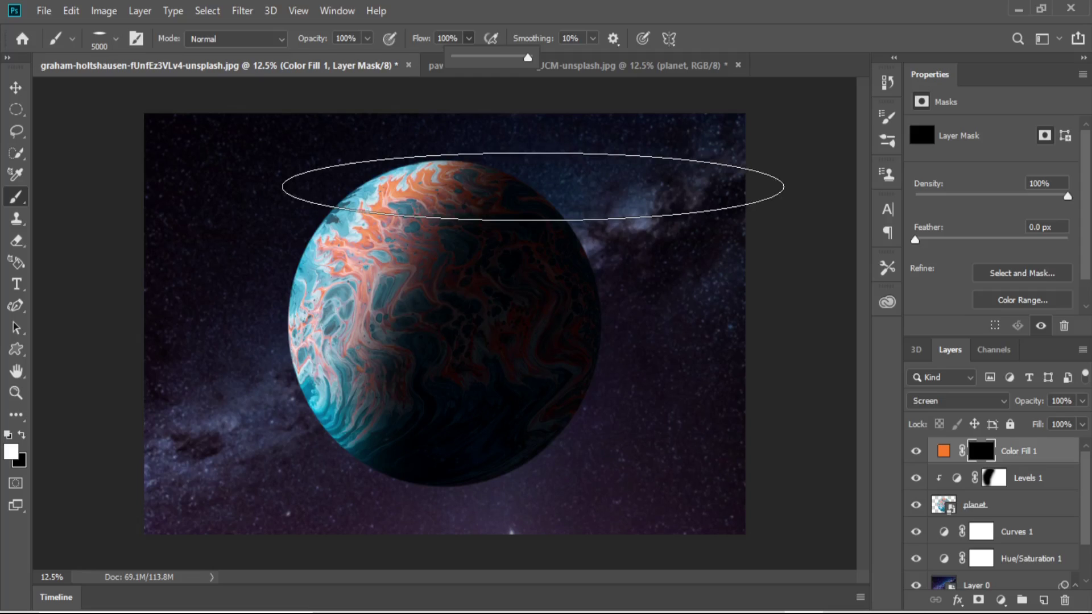
pyautogui.moveTo(592, 38); pyautogui.dragTo(585, 58)
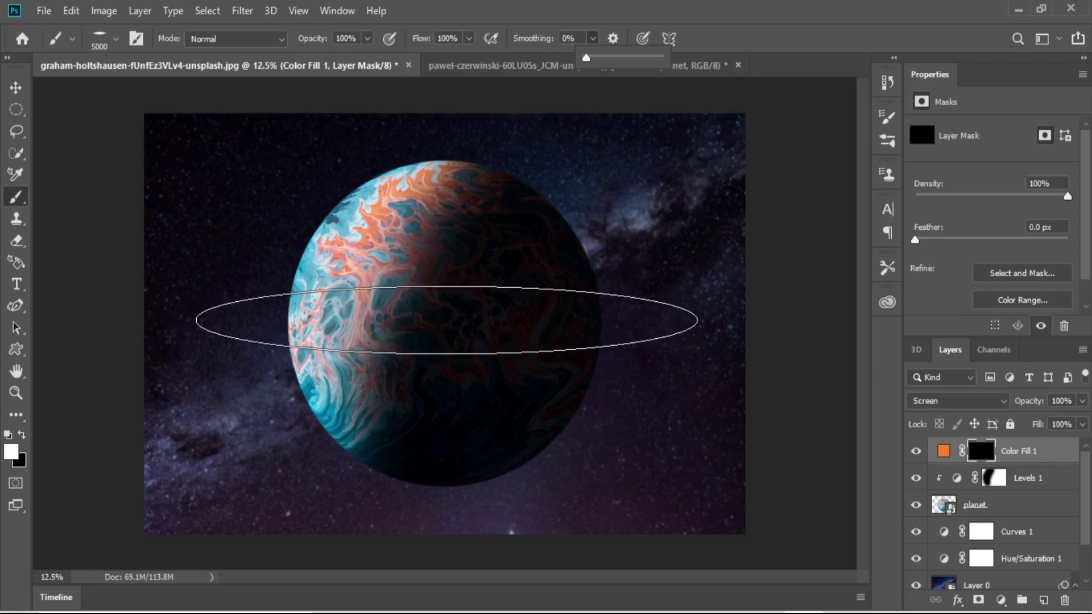
pyautogui.click(444, 324)
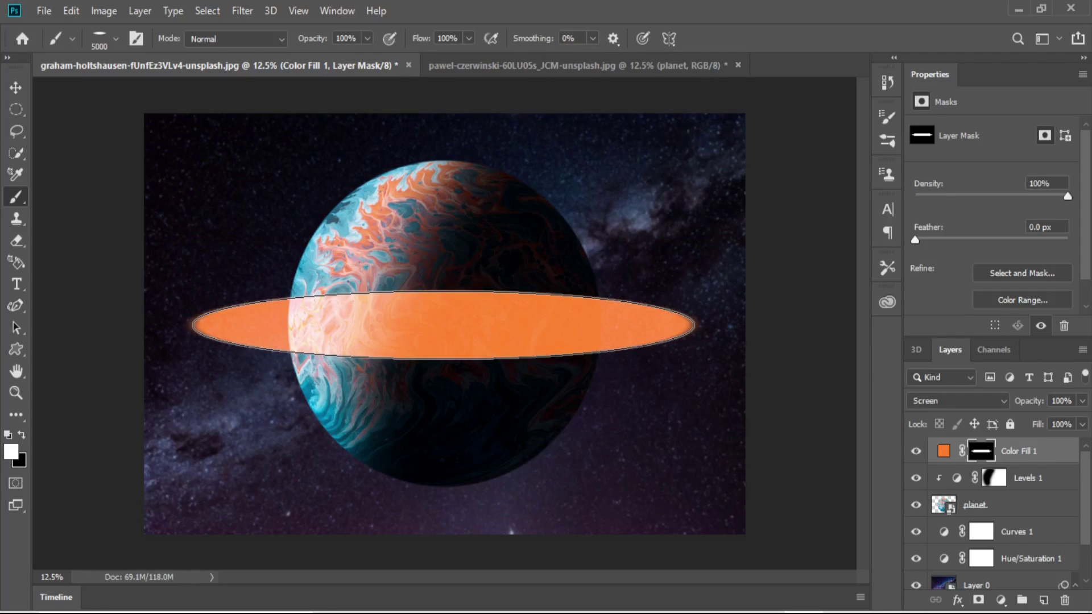
# Hollow the orange ellipse into a ring by stamping black at its center at 20% flow, shrinking the brush down to 3500 px
pyautogui.moveTo(469, 38); pyautogui.dragTo(409, 50)
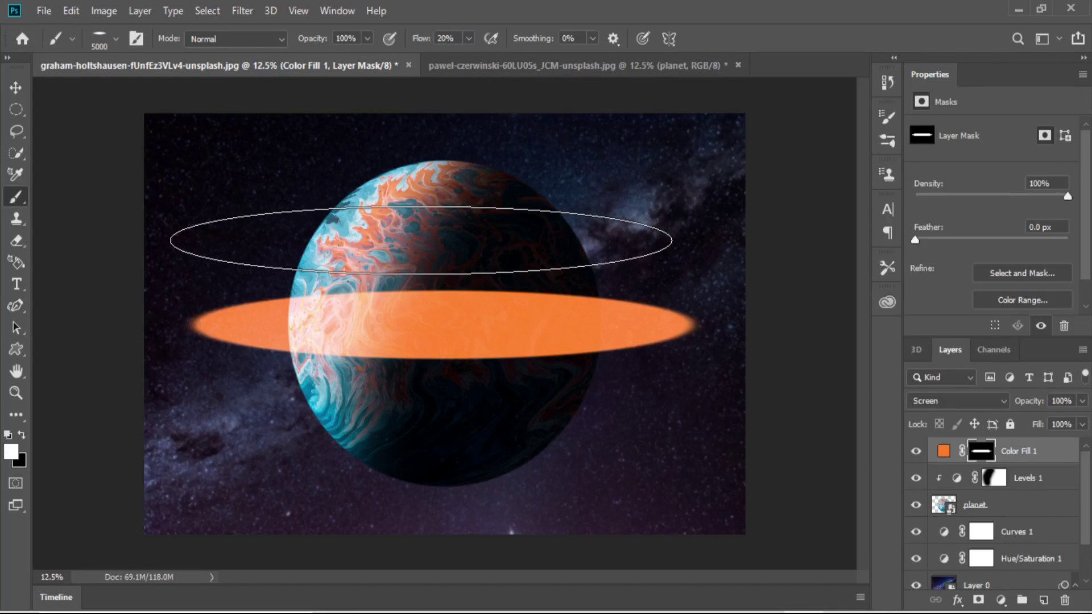
pyautogui.press('x')
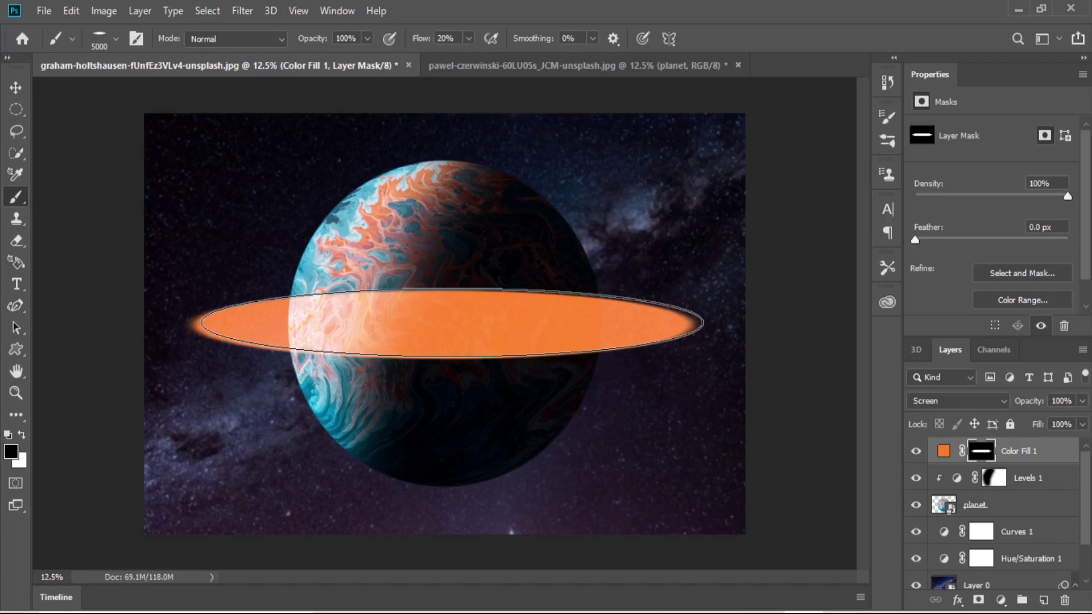
pyautogui.press('[')
pyautogui.press('[')
pyautogui.press('[')
pyautogui.press('[')
pyautogui.press('[')
pyautogui.press('[')
pyautogui.press('[')
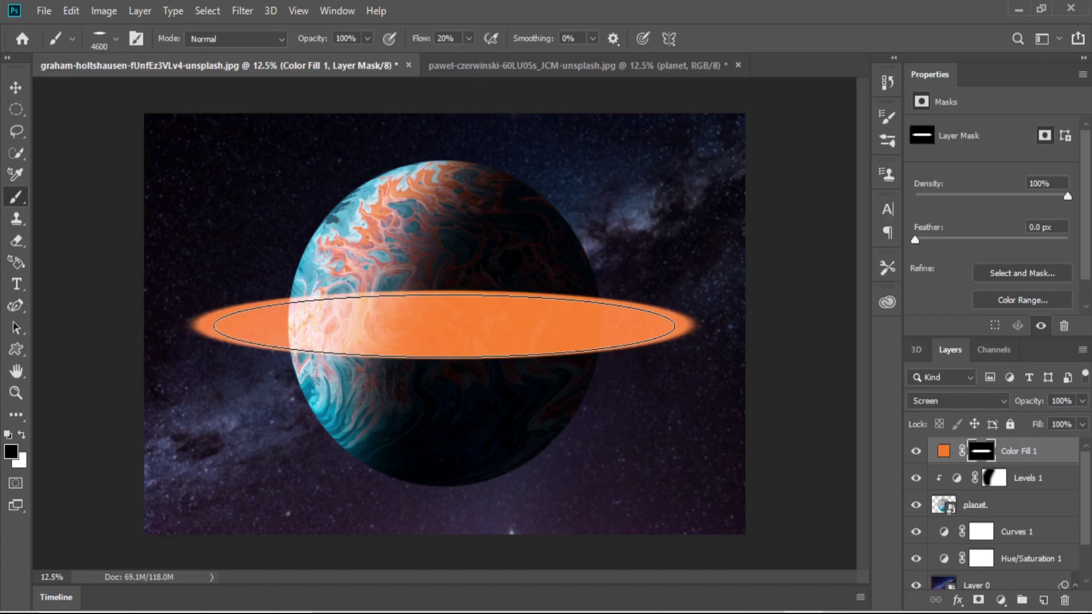
pyautogui.click(444, 324)
pyautogui.press('[')
pyautogui.press('[')
pyautogui.click(444, 324)
pyautogui.press('[')
pyautogui.press('[')
pyautogui.press('[')
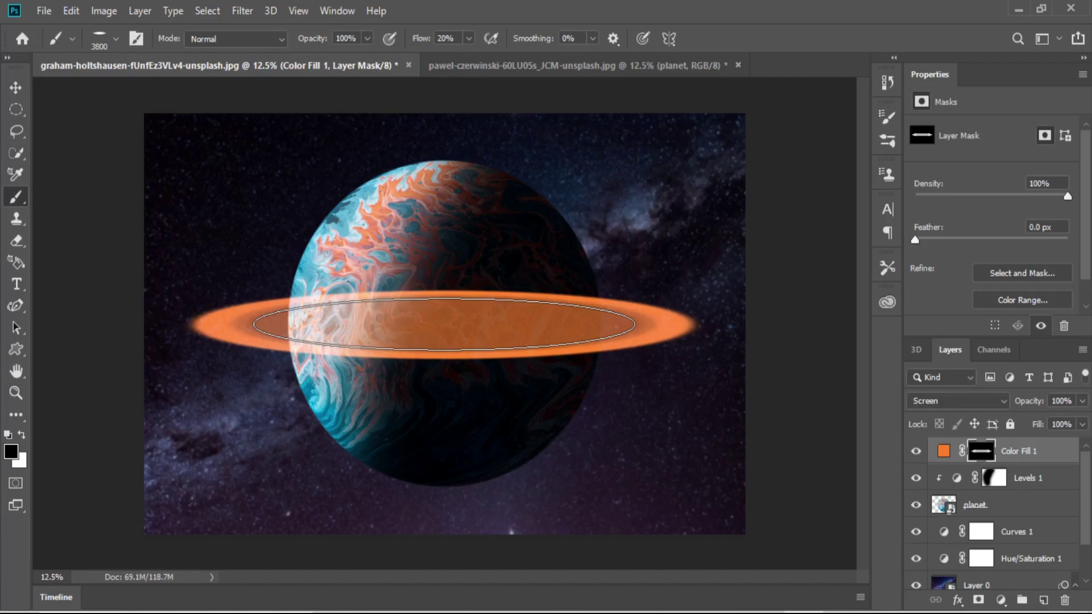
pyautogui.click(444, 324)
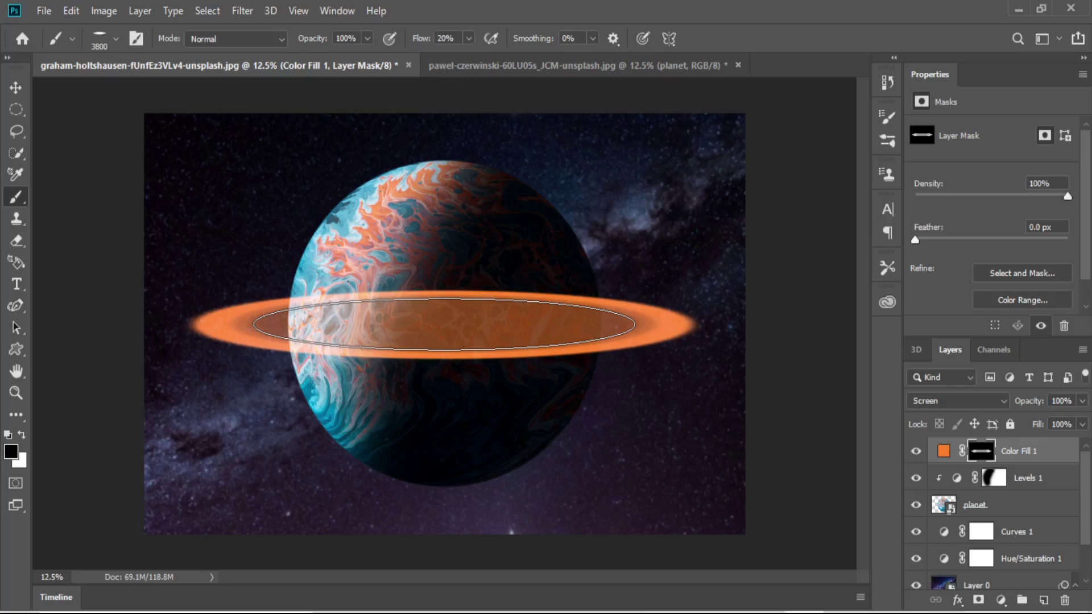
pyautogui.press('[')
pyautogui.click(444, 324)
pyautogui.press('[')
pyautogui.press('[')
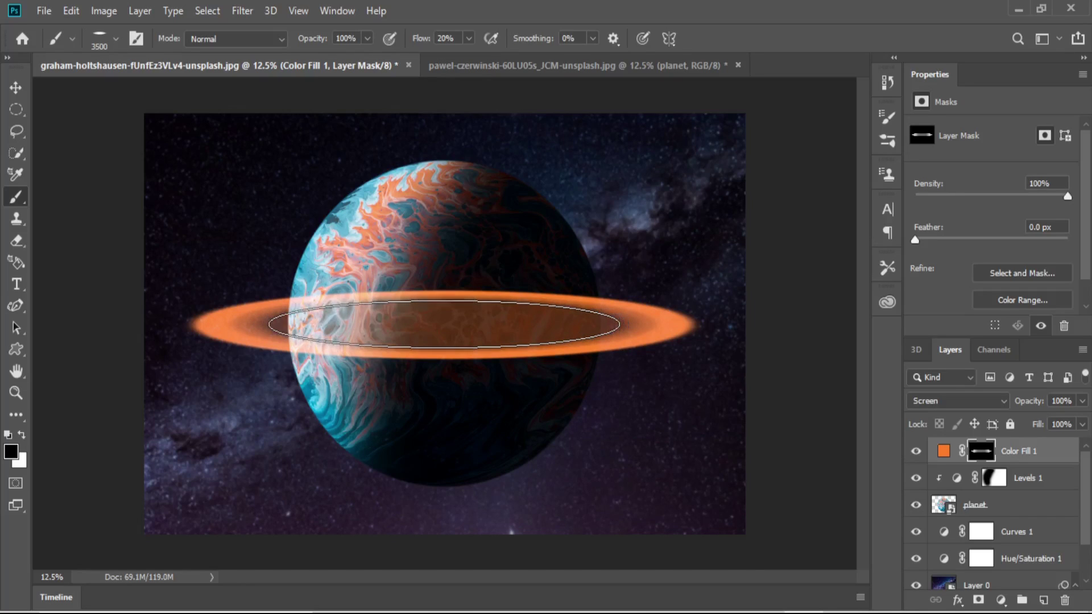
pyautogui.click(444, 324)
pyautogui.click(444, 324)
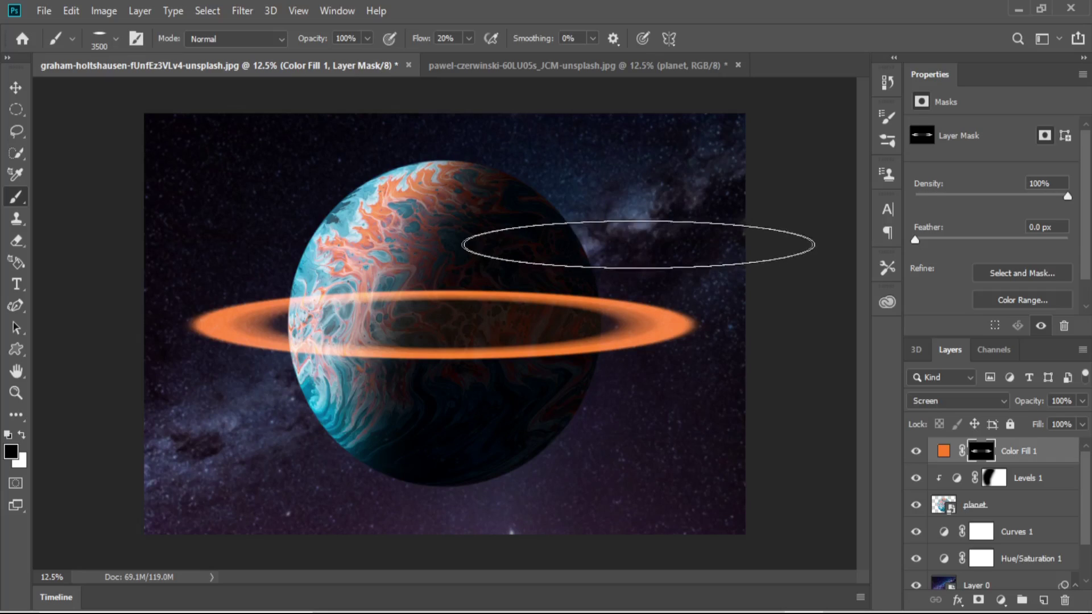
# Restore the round Soft Round brush with 0% hardness and set its size to 173 px
pyautogui.click(116, 39)
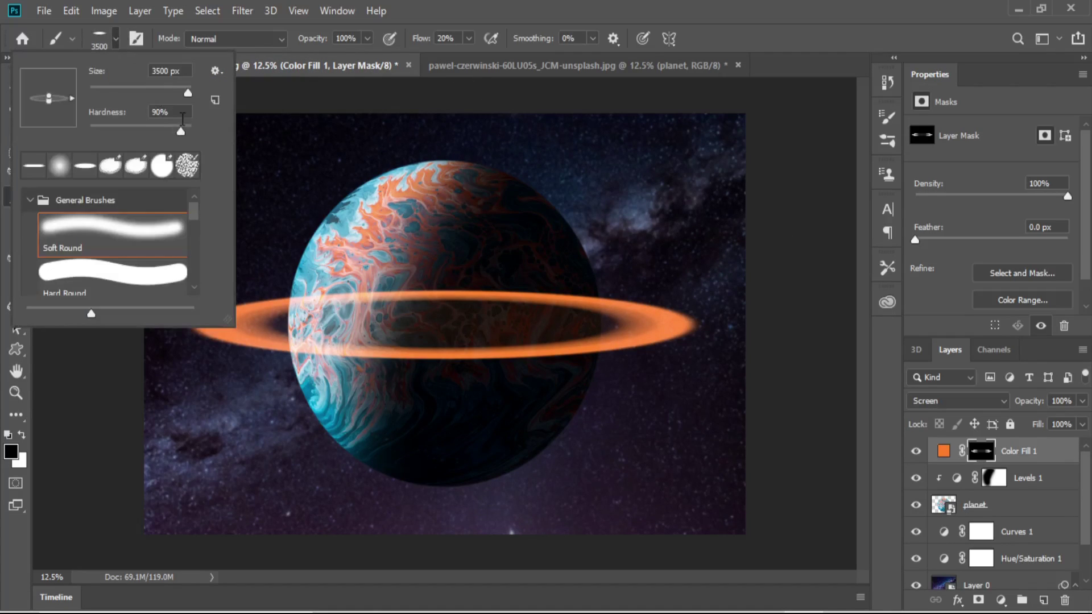
pyautogui.write('3200')
pyautogui.click(90, 130)
pyautogui.click(85, 232)
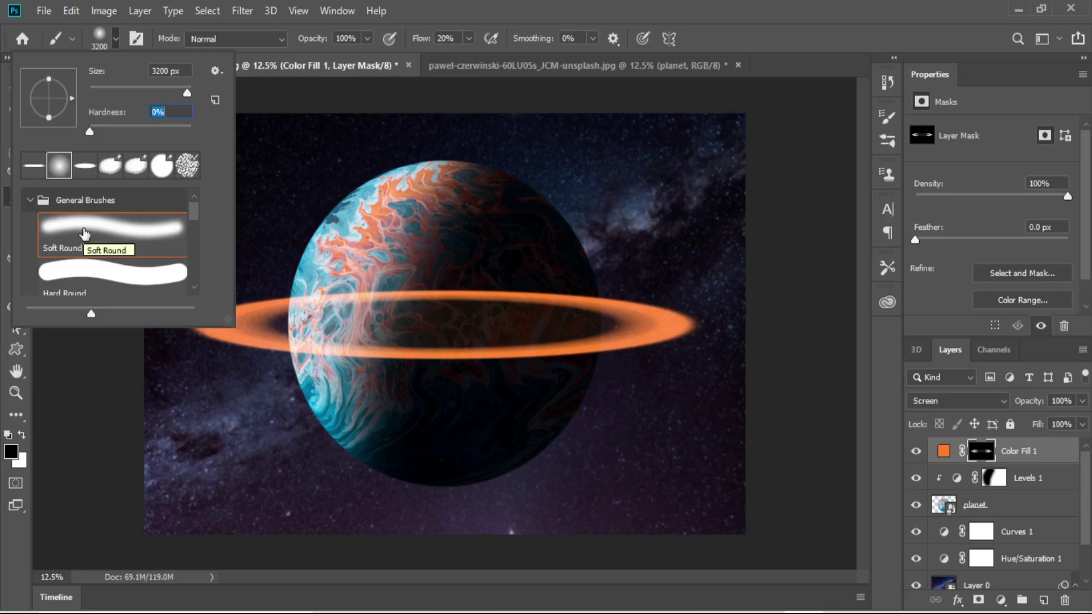
pyautogui.moveTo(187, 92)
pyautogui.mouseDown()
pyautogui.moveTo(144, 91)
pyautogui.moveTo(158, 87)
pyautogui.mouseUp()
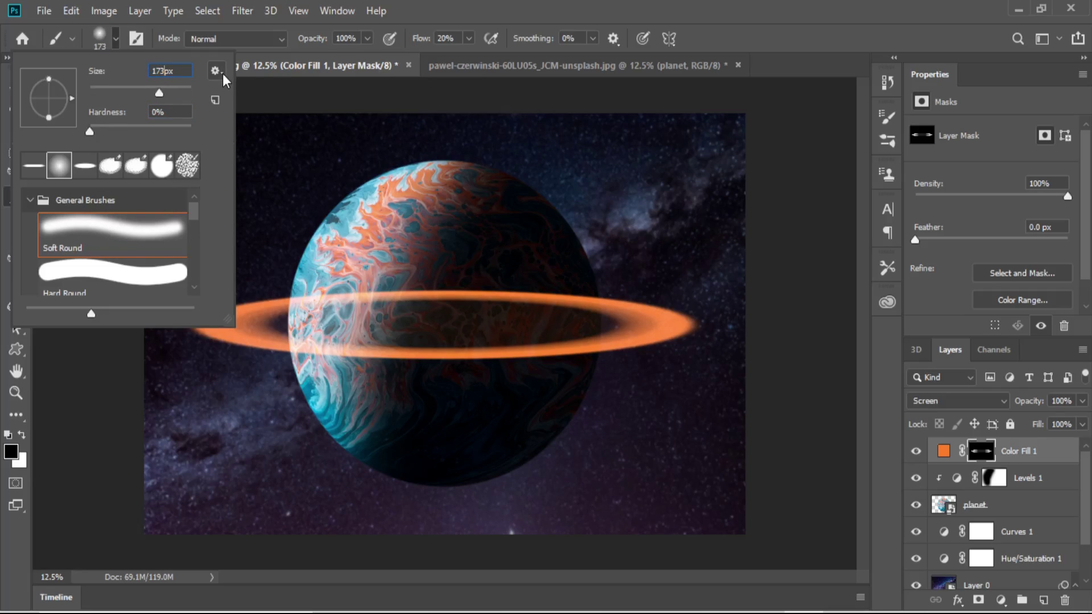
pyautogui.press('Return')
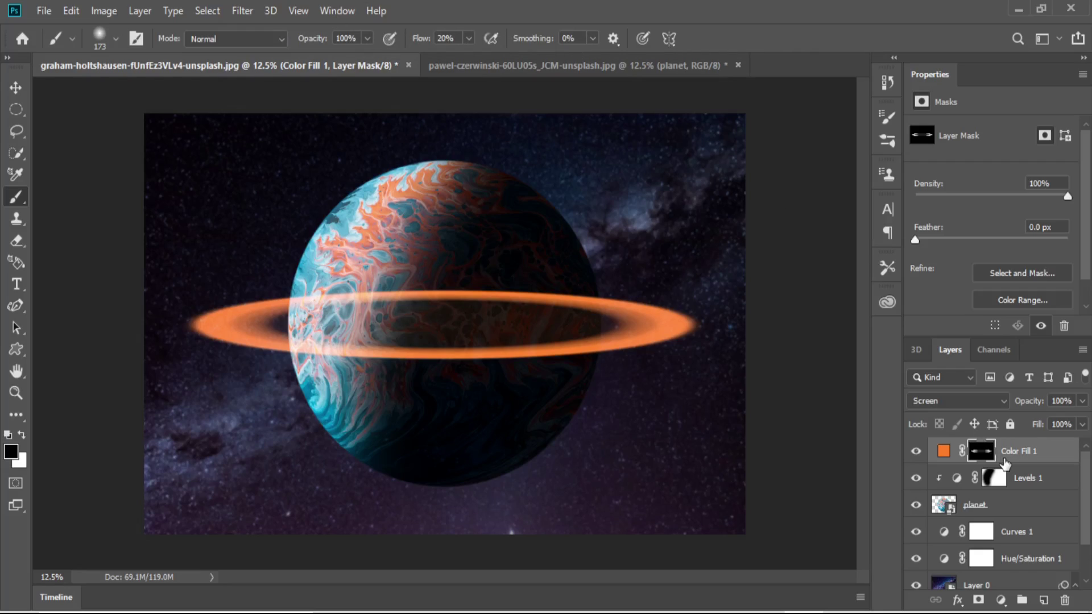
# Transform the Color Fill 1 ring, tilting it counterclockwise across the planet and scaling it to about 102%
pyautogui.click(1041, 446)
pyautogui.click(671, 320)
pyautogui.click(583, 256)
pyautogui.press('v')
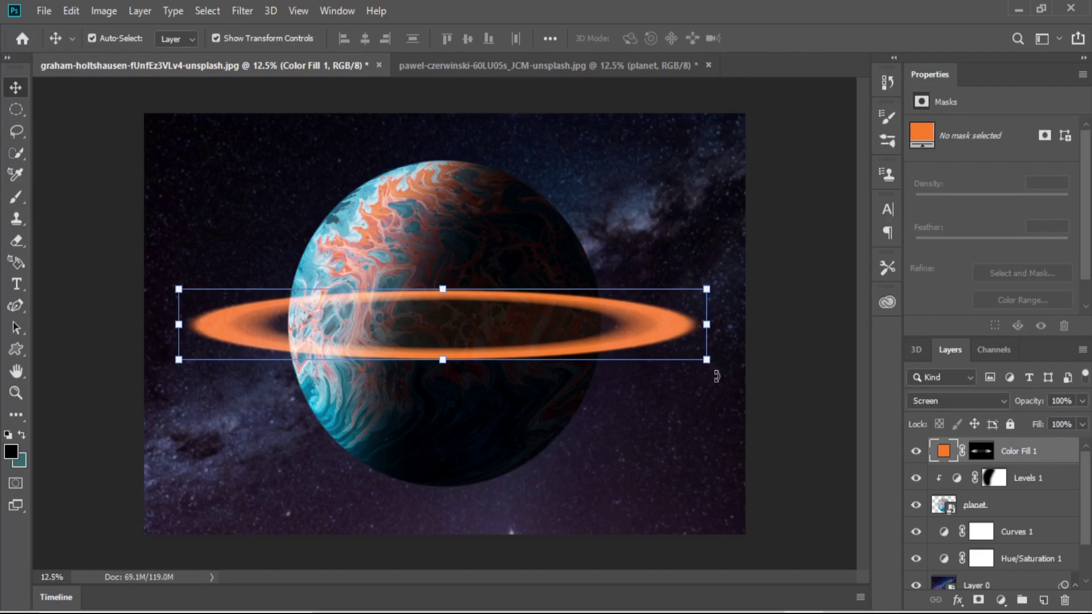
pyautogui.hotkey('ctrl', 't')
pyautogui.moveTo(714, 380); pyautogui.dragTo(722, 419)
pyautogui.moveTo(703, 265); pyautogui.dragTo(712, 249)
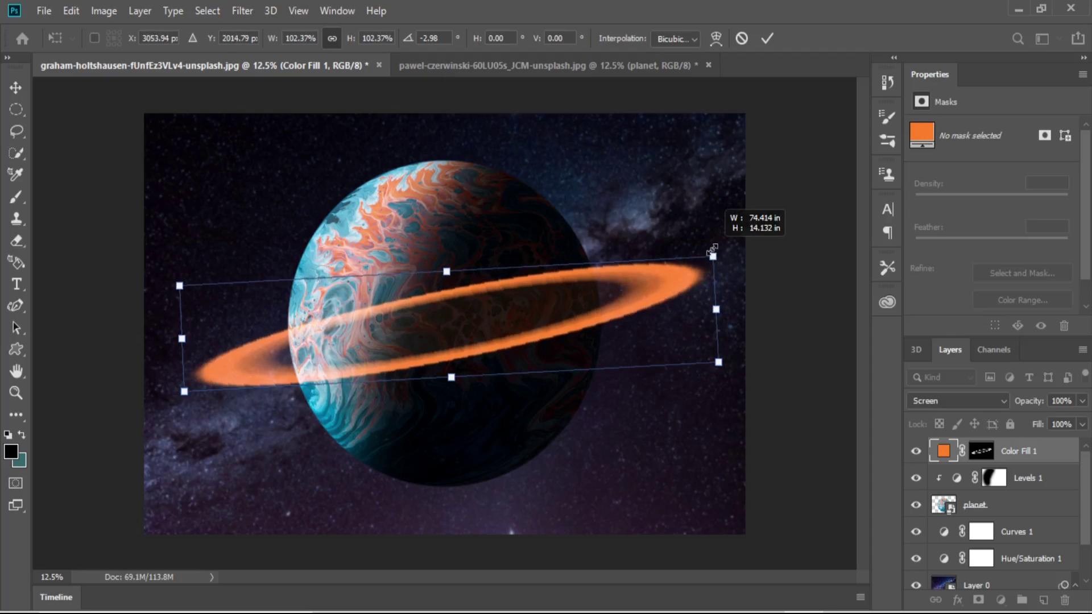
pyautogui.click(767, 38)
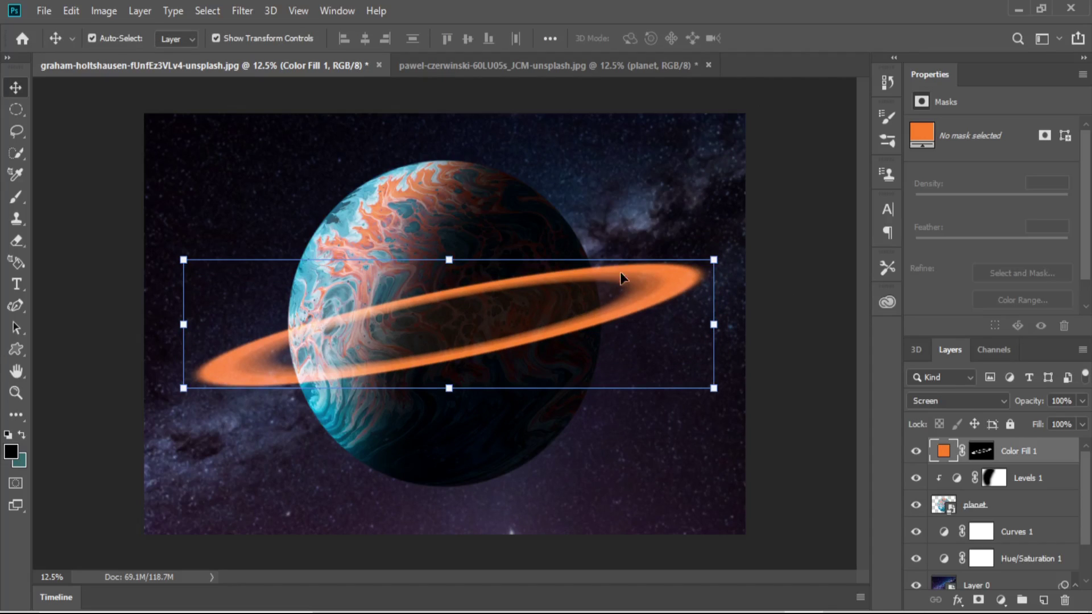
# Move the tilted ring slightly down and to the left over the planet
pyautogui.moveTo(562, 301); pyautogui.dragTo(562, 324)
pyautogui.hotkey('ctrl', 'z')
pyautogui.moveTo(630, 286); pyautogui.dragTo(619, 301)
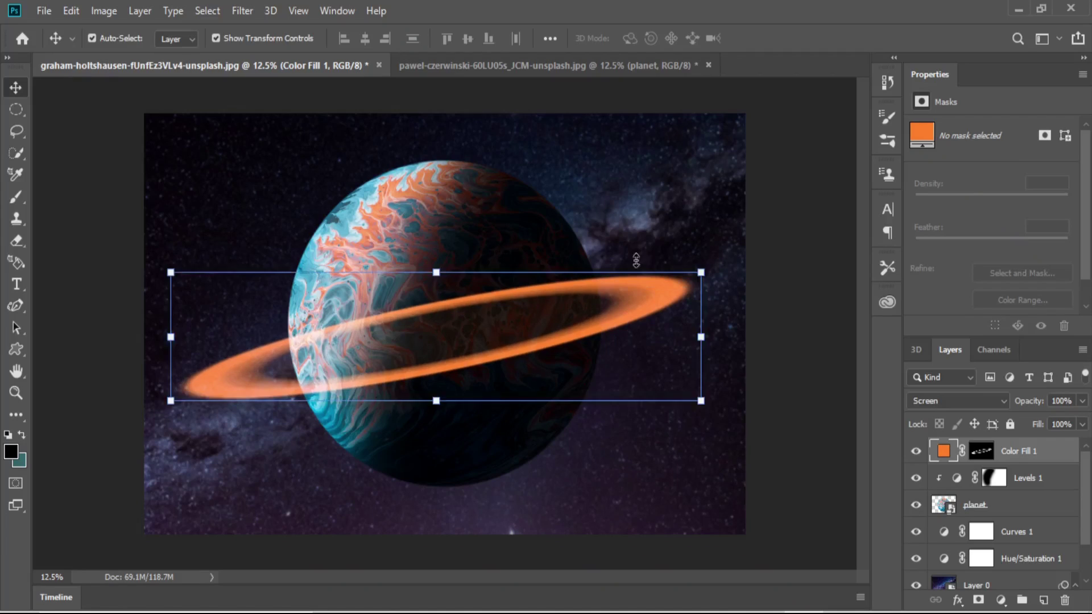
pyautogui.click(652, 230)
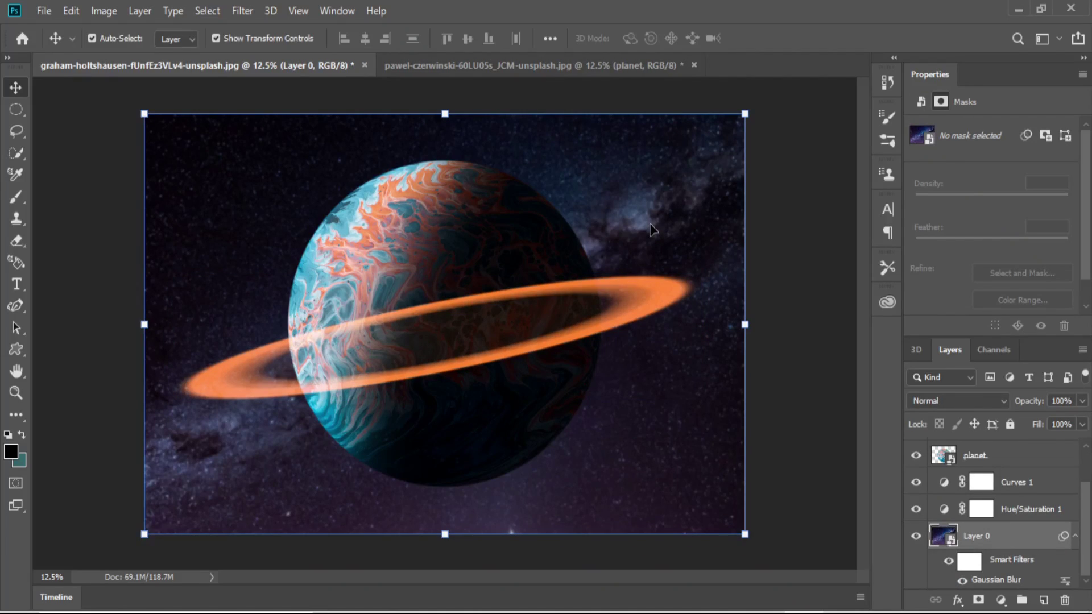
# Paint black on the Color Fill 1 mask to hide the ring's upper arc where it passes behind the planet
pyautogui.moveTo(19, 200); pyautogui.dragTo(84, 199)
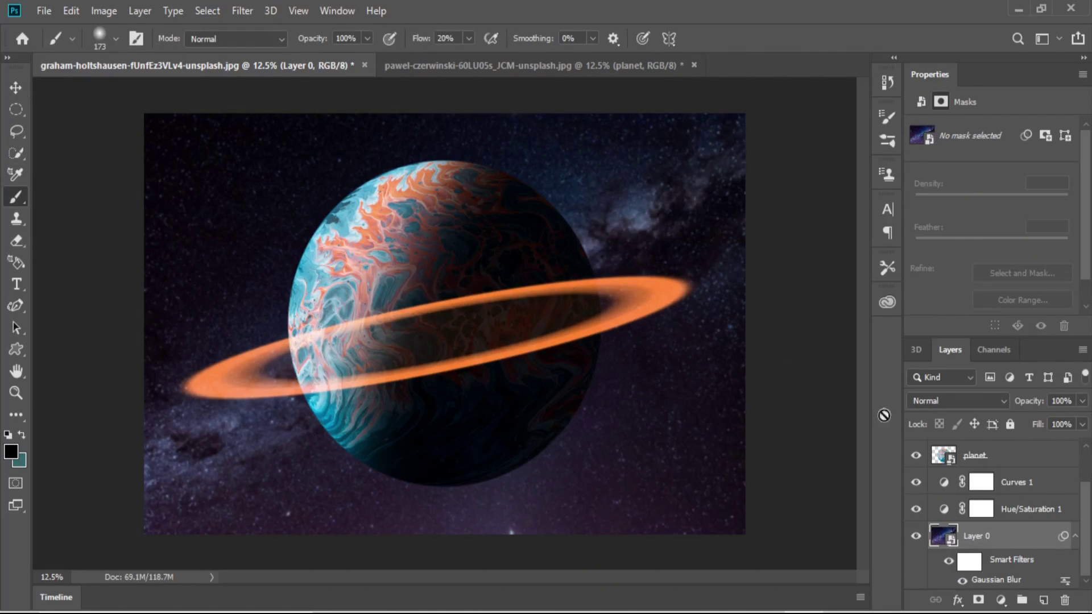
pyautogui.scroll(2, 995, 455)
pyautogui.click(1002, 453)
pyautogui.click(200, 273)
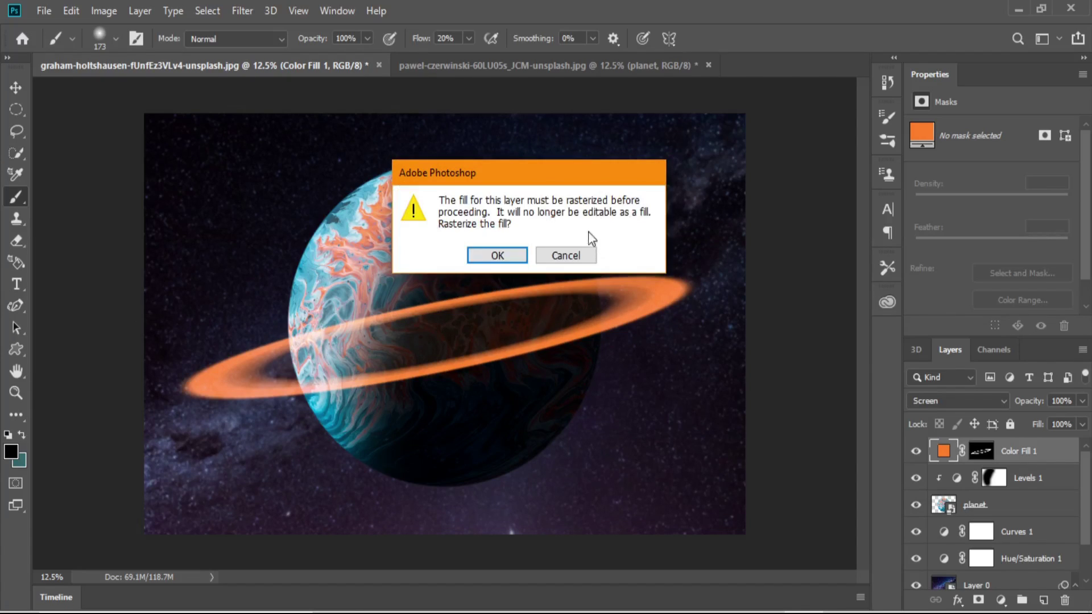
pyautogui.click(568, 255)
pyautogui.click(982, 454)
pyautogui.hotkey('ctrl', '+')
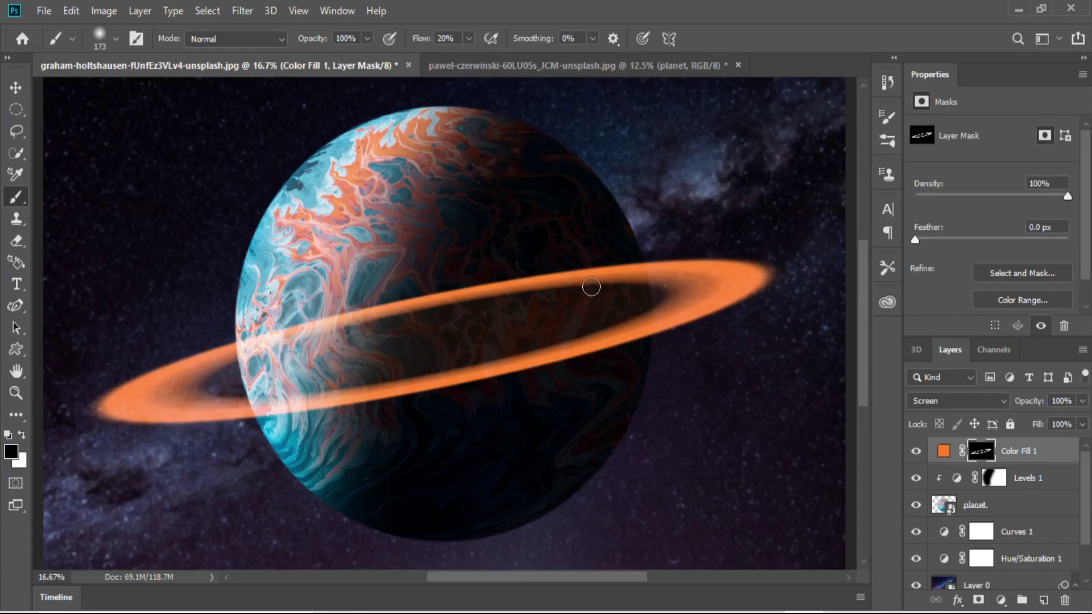
pyautogui.moveTo(170, 350)
pyautogui.mouseDown()
pyautogui.moveTo(256, 319)
pyautogui.moveTo(465, 275)
pyautogui.moveTo(374, 282)
pyautogui.moveTo(502, 265)
pyautogui.mouseUp()
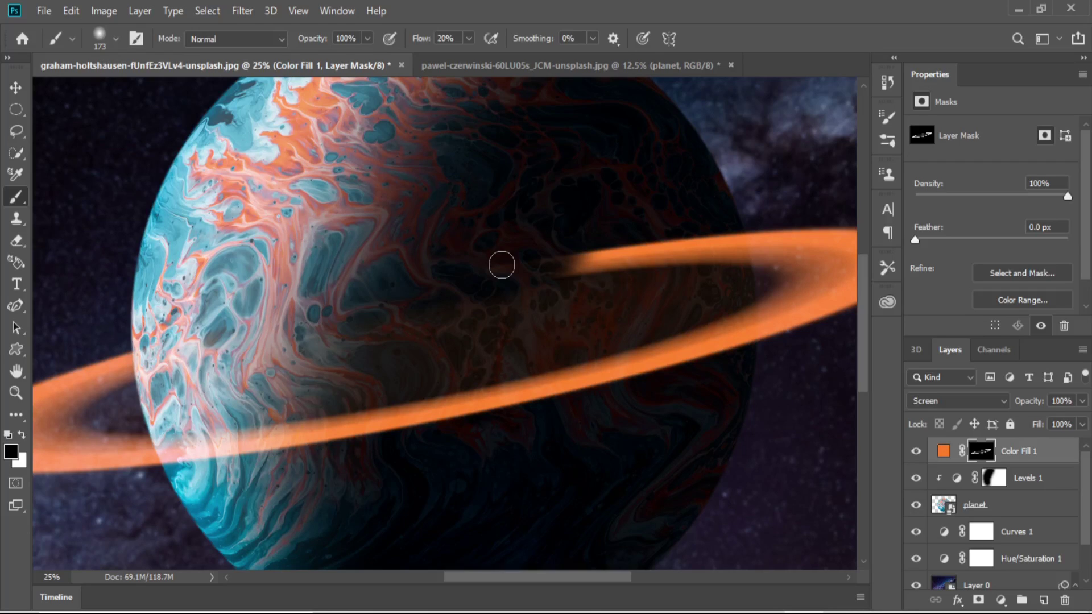
pyautogui.moveTo(501, 265)
pyautogui.mouseDown()
pyautogui.moveTo(710, 237)
pyautogui.moveTo(684, 262)
pyautogui.mouseUp()
pyautogui.hotkey('ctrl', '+')
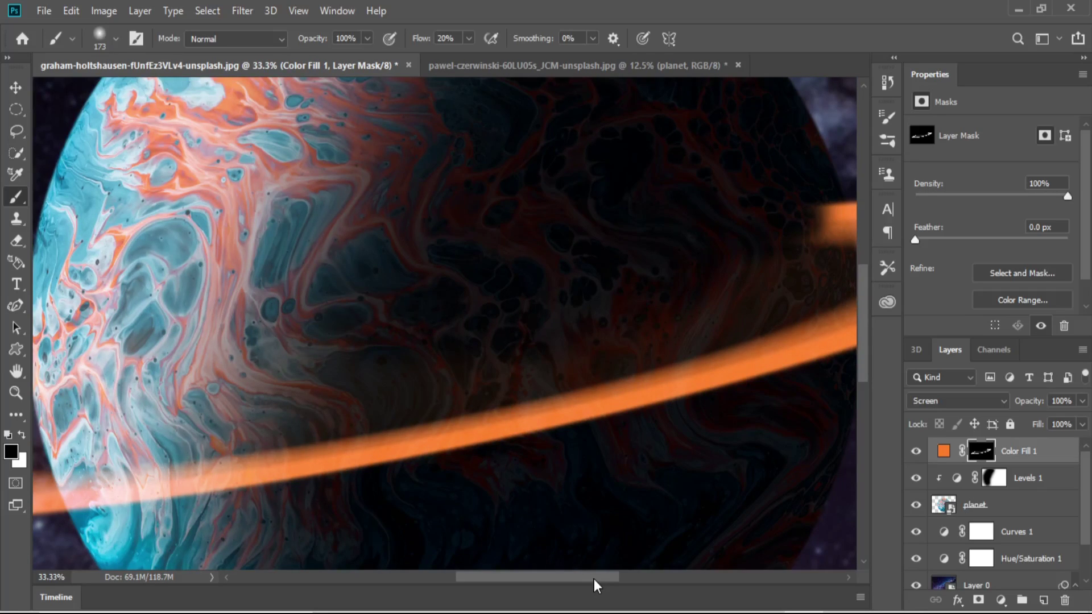
pyautogui.hotkey('ctrl', '-')
pyautogui.hotkey('ctrl', '-')
pyautogui.hotkey('ctrl', '-')
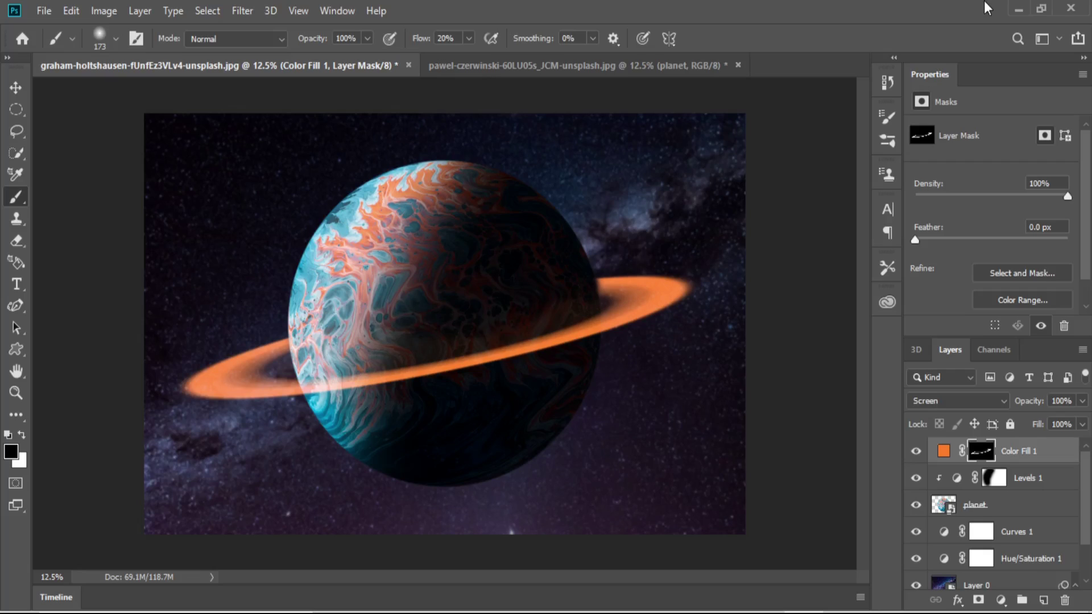
# Duplicate Color Fill 1, replace the copy's mask with a new black one, and place the copy beneath the original
pyautogui.click(992, 455)
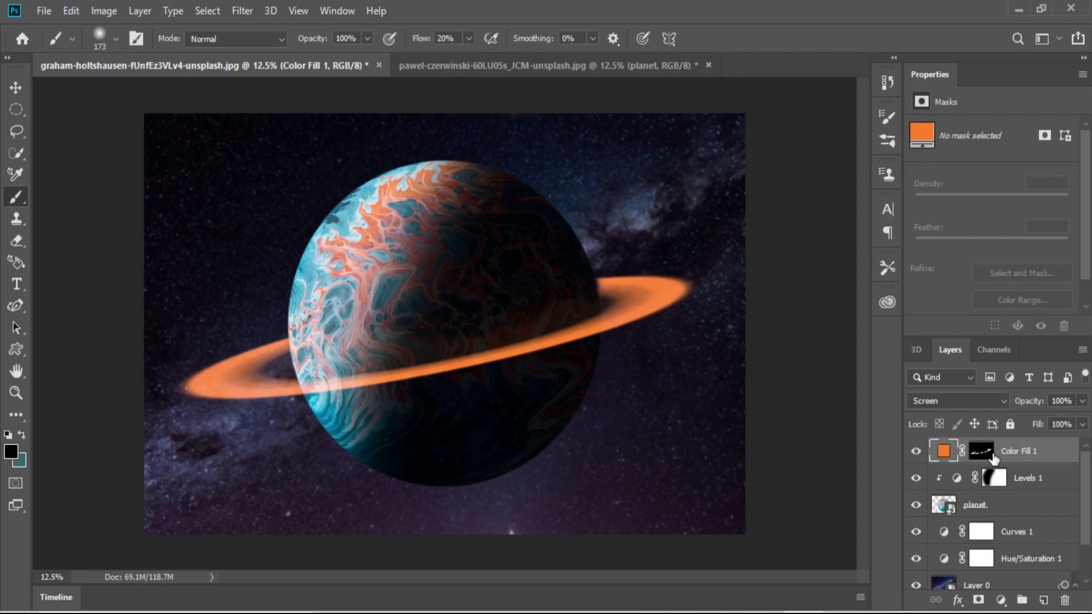
pyautogui.hotkey('ctrl', 'j')
pyautogui.rightClick(989, 454)
pyautogui.click(977, 480)
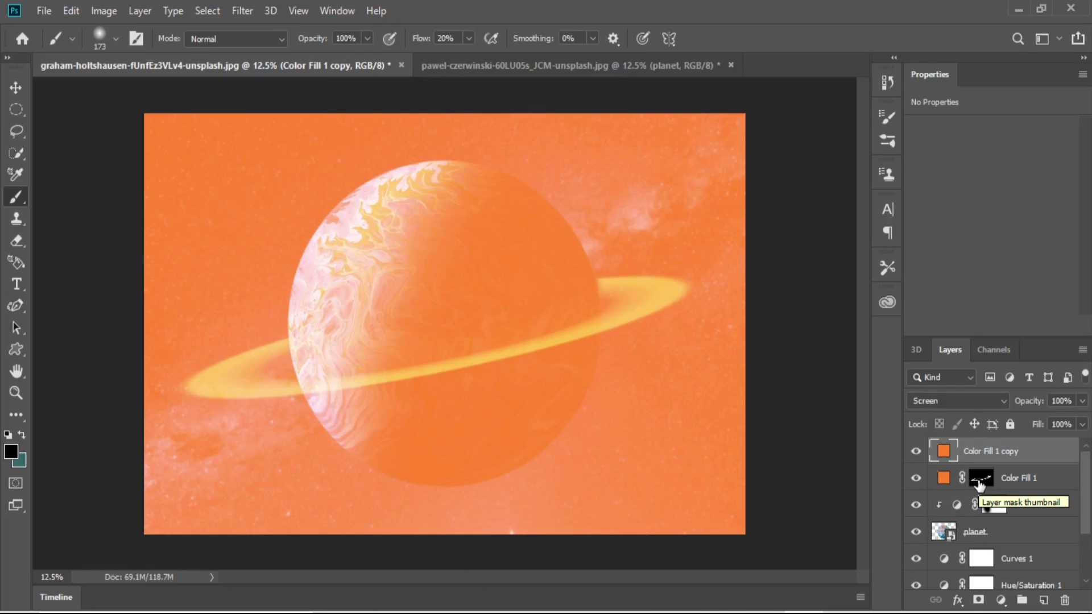
pyautogui.click(978, 600)
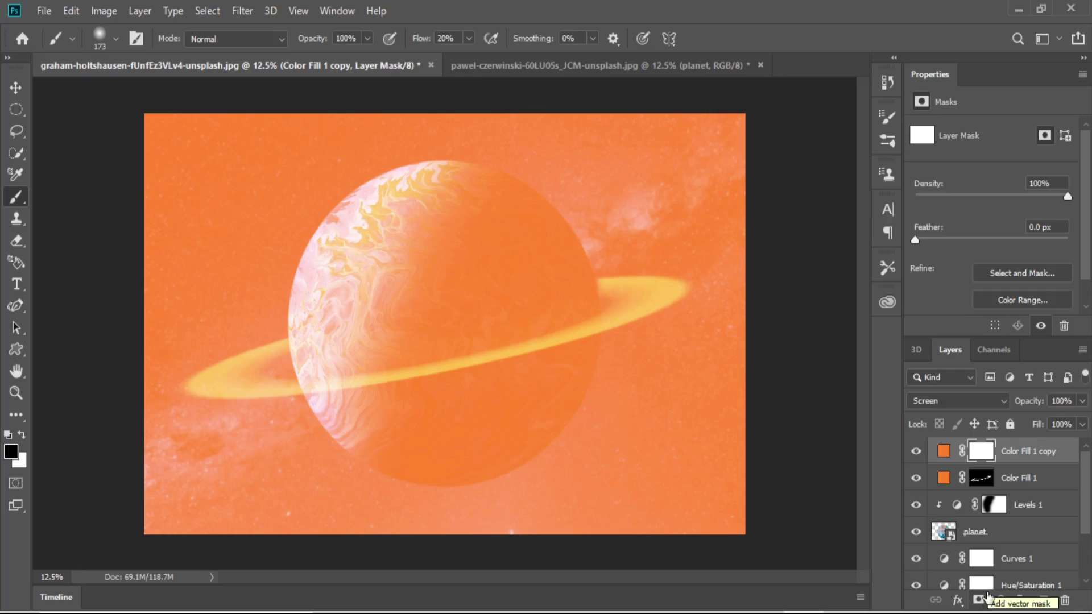
pyautogui.hotkey('ctrl', 'i')
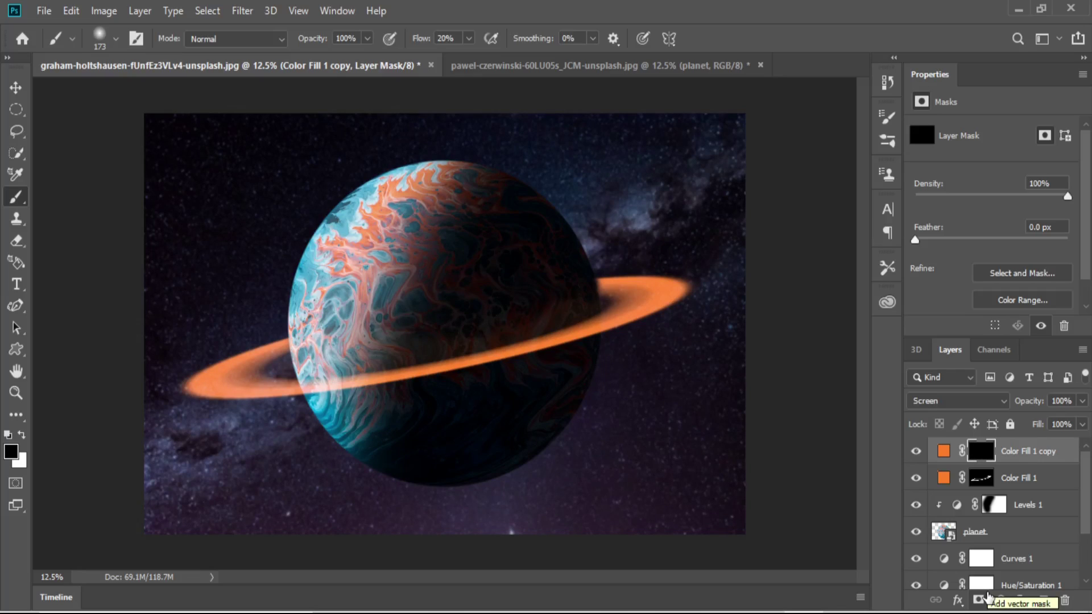
pyautogui.moveTo(1024, 452); pyautogui.dragTo(1039, 496)
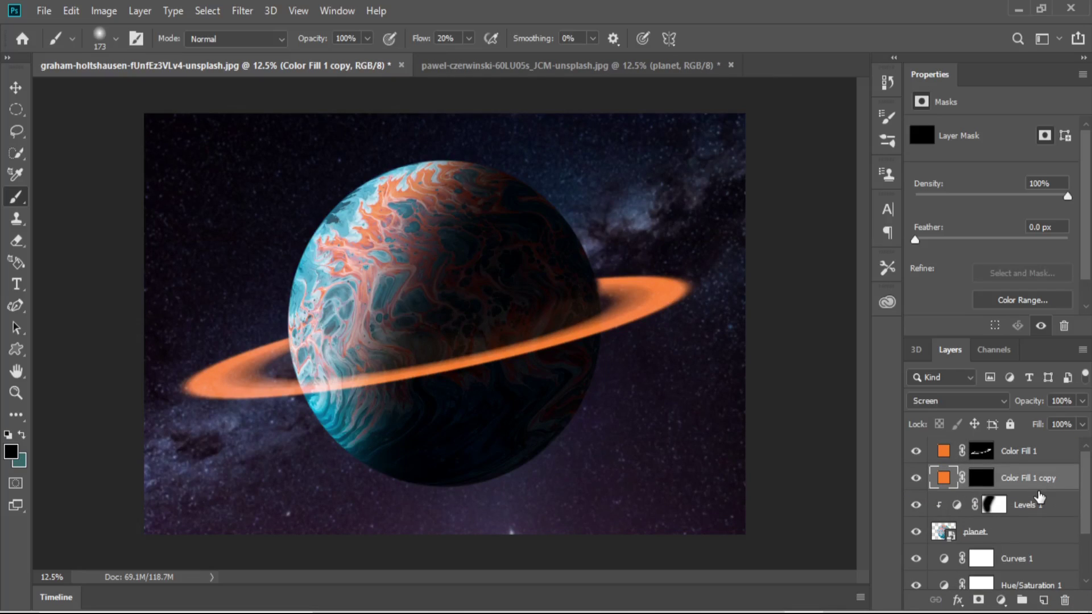
# Clip Color Fill 1 copy to the planet layer with a clipping mask and target its black layer mask
pyautogui.rightClick(1021, 482)
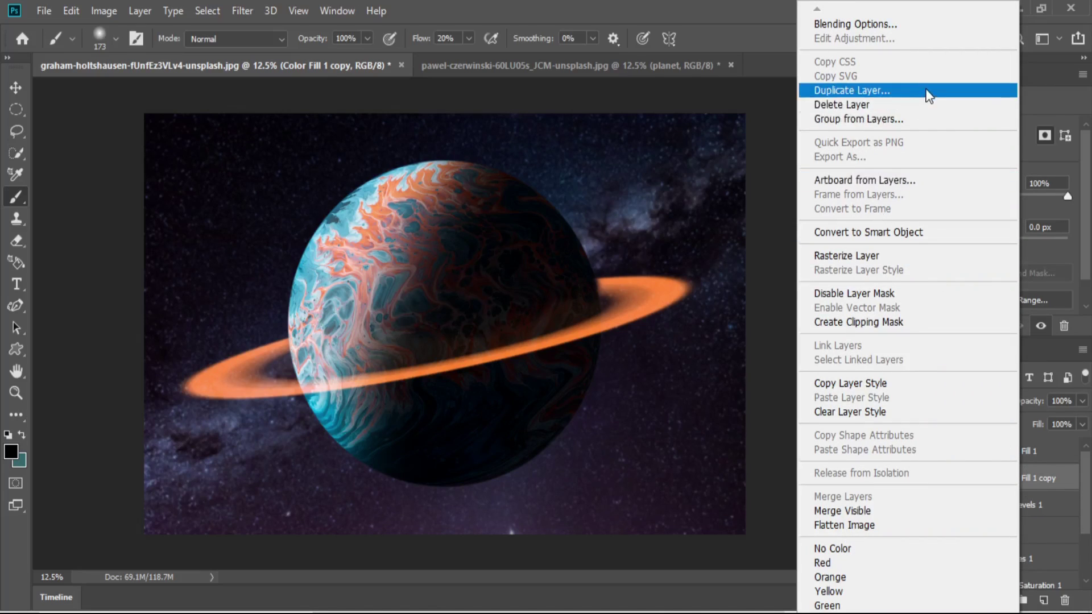
pyautogui.click(904, 323)
pyautogui.click(996, 482)
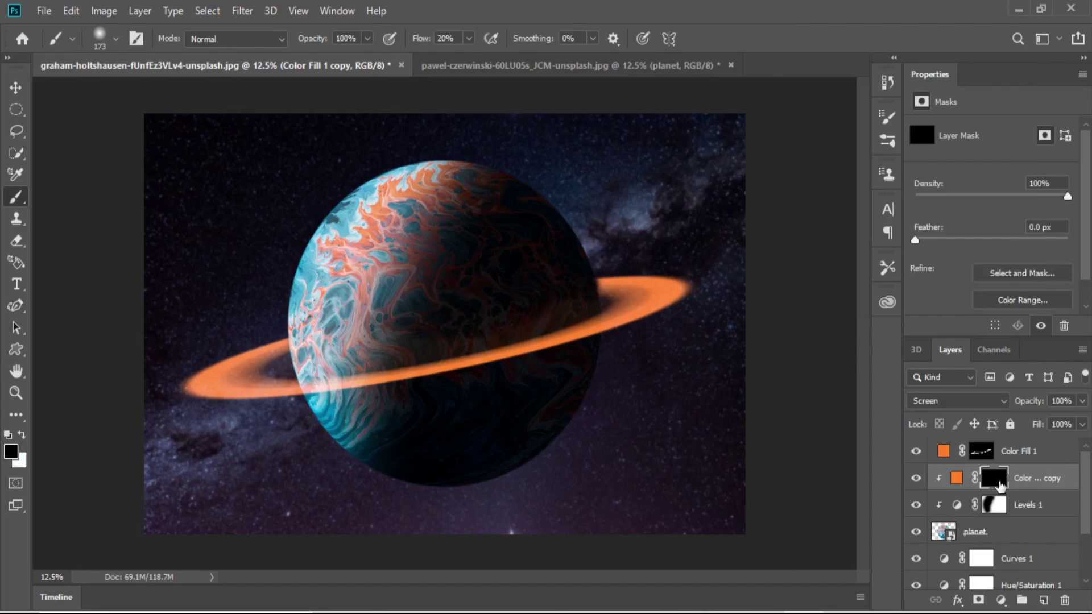
# Paint white on the copy's mask along the ring across the planet, using a soft 600 px brush at 10% flow
pyautogui.doubleClick(449, 39)
pyautogui.write('10')
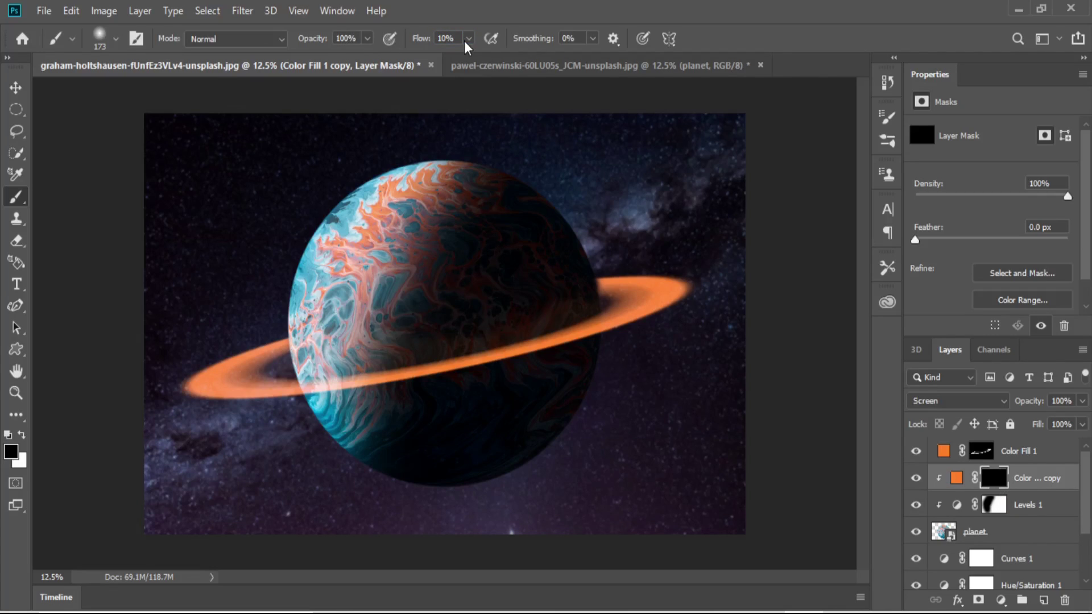
pyautogui.click(23, 435)
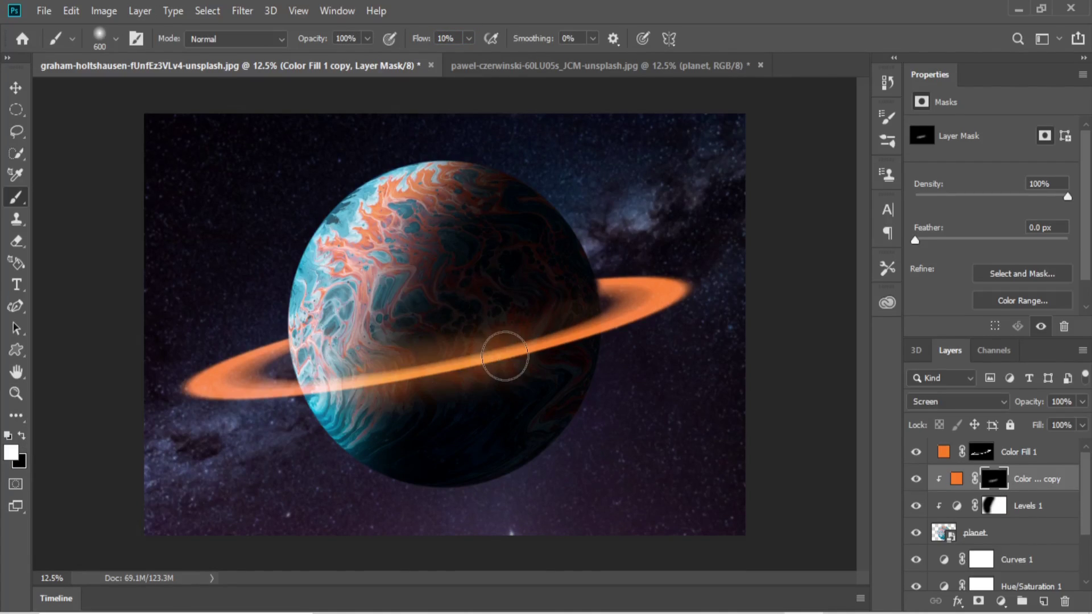
pyautogui.moveTo(504, 356)
pyautogui.mouseDown()
pyautogui.moveTo(589, 330)
pyautogui.moveTo(326, 388)
pyautogui.moveTo(389, 401)
pyautogui.mouseUp()
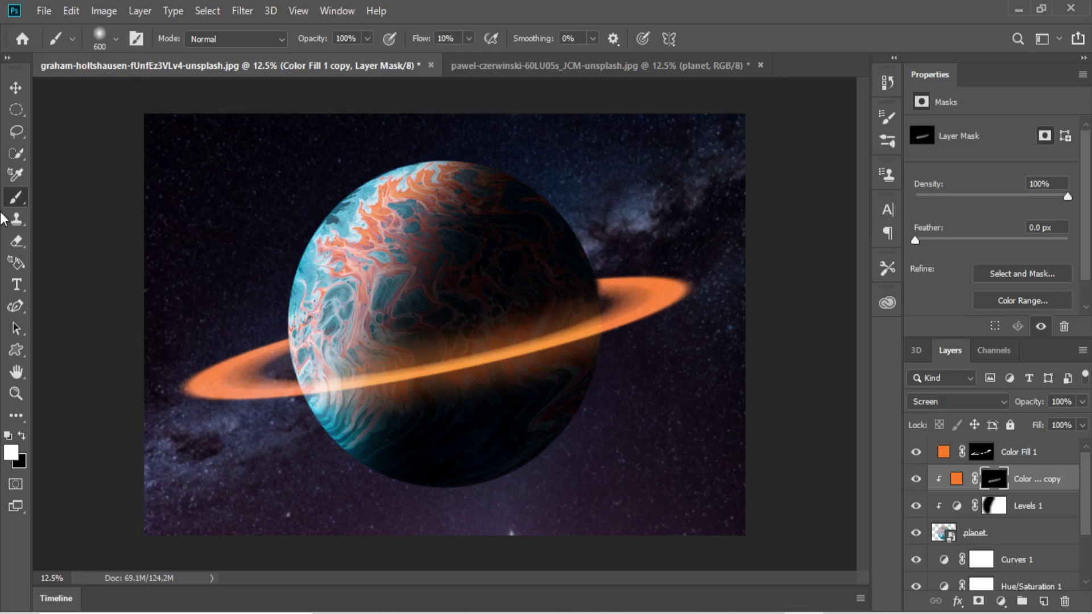
pyautogui.press('v')
# Add an Outer Glow to the planet layer using the Linear Dodge (Add) blend mode at 10% opacity
pyautogui.doubleClick(1018, 532)
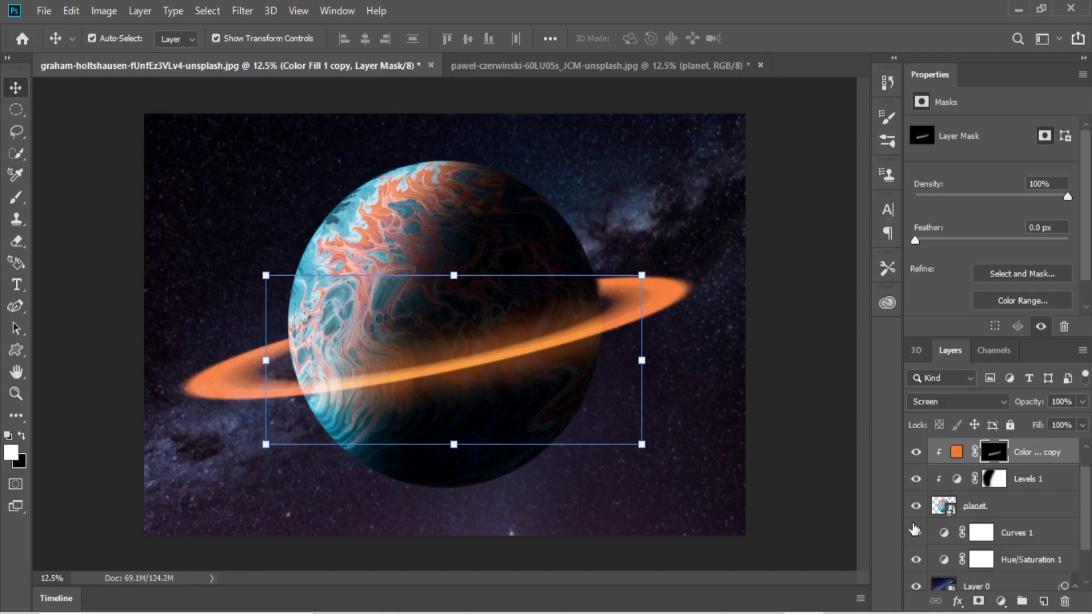
pyautogui.click(477, 333)
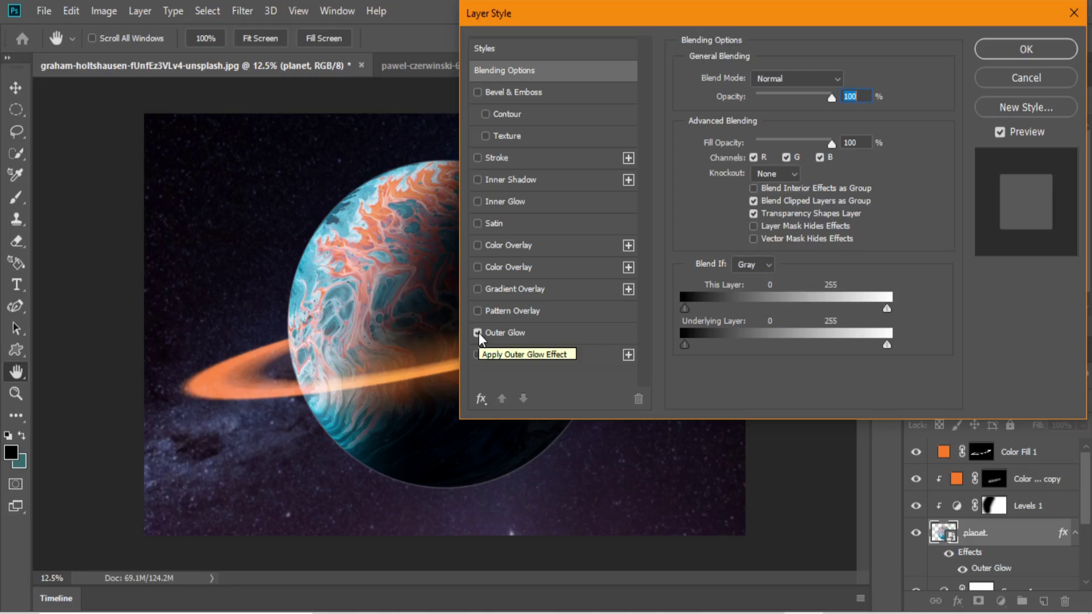
pyautogui.click(502, 333)
pyautogui.click(783, 79)
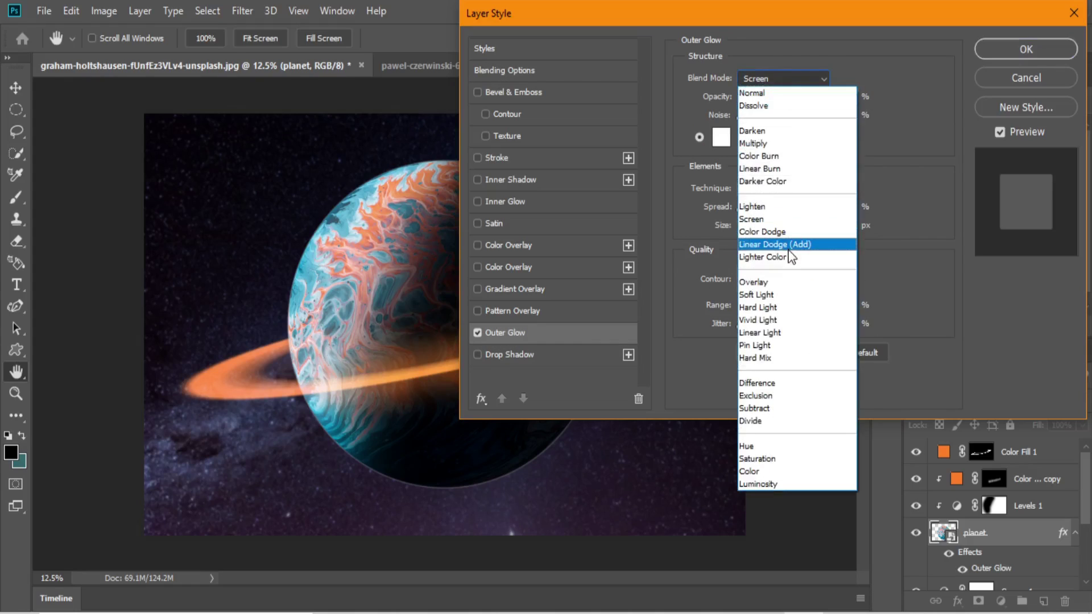
pyautogui.click(787, 245)
pyautogui.moveTo(768, 99); pyautogui.dragTo(750, 95)
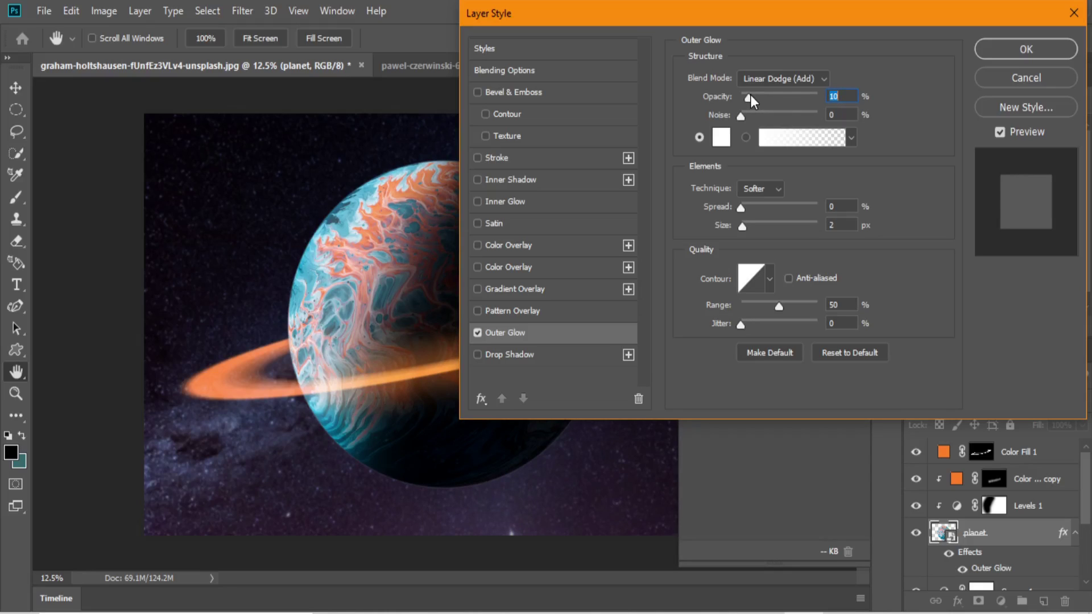
# Set the outer glow color to light blue 71c8ea, sampled from the planet's upper-left edge
pyautogui.click(721, 137)
pyautogui.click(342, 198)
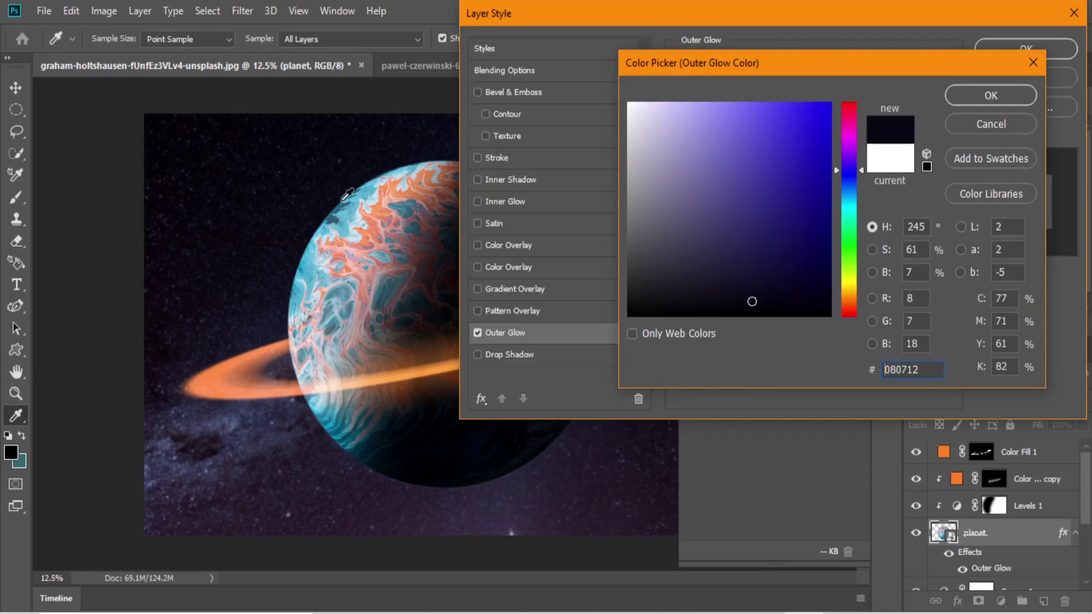
pyautogui.click(331, 215)
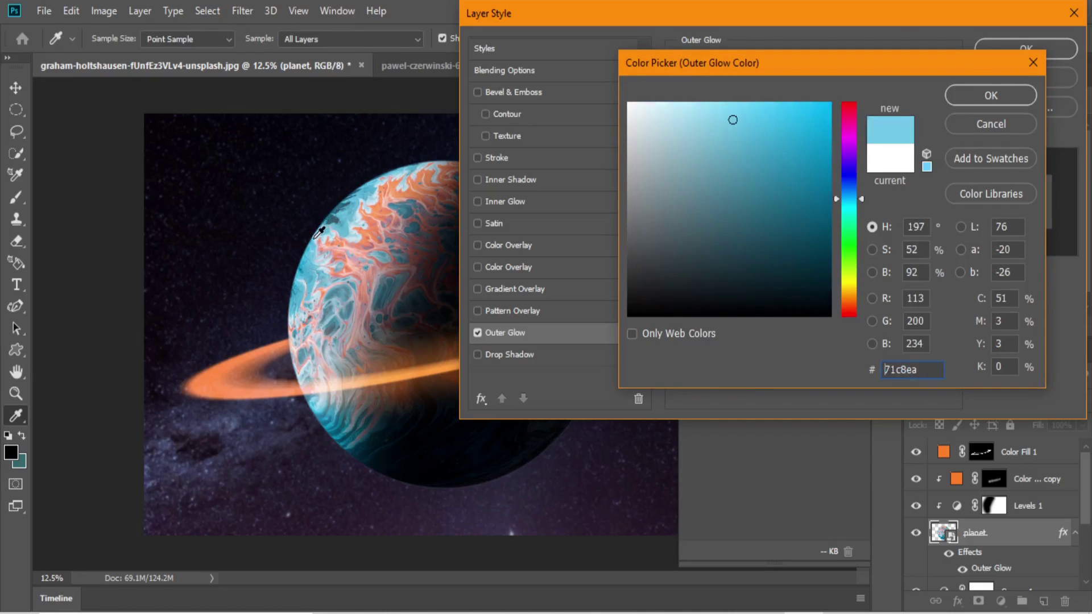
pyautogui.click(965, 97)
# Set the outer glow size to 250 px, apply the layer style, and compare the planet with and without its effect
pyautogui.click(750, 230)
pyautogui.moveTo(750, 229); pyautogui.dragTo(819, 224)
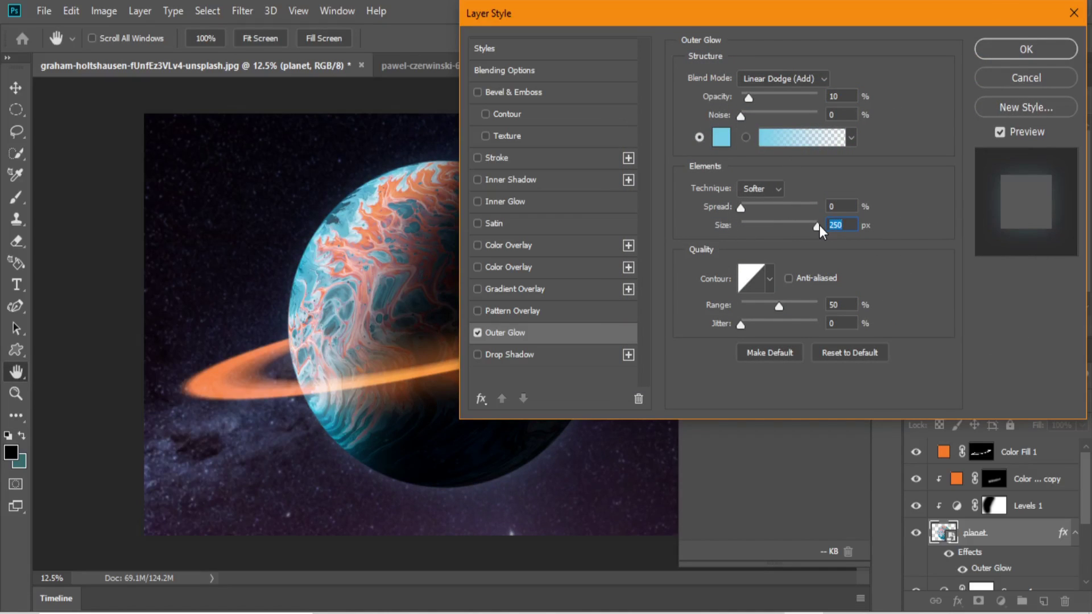
pyautogui.click(1023, 51)
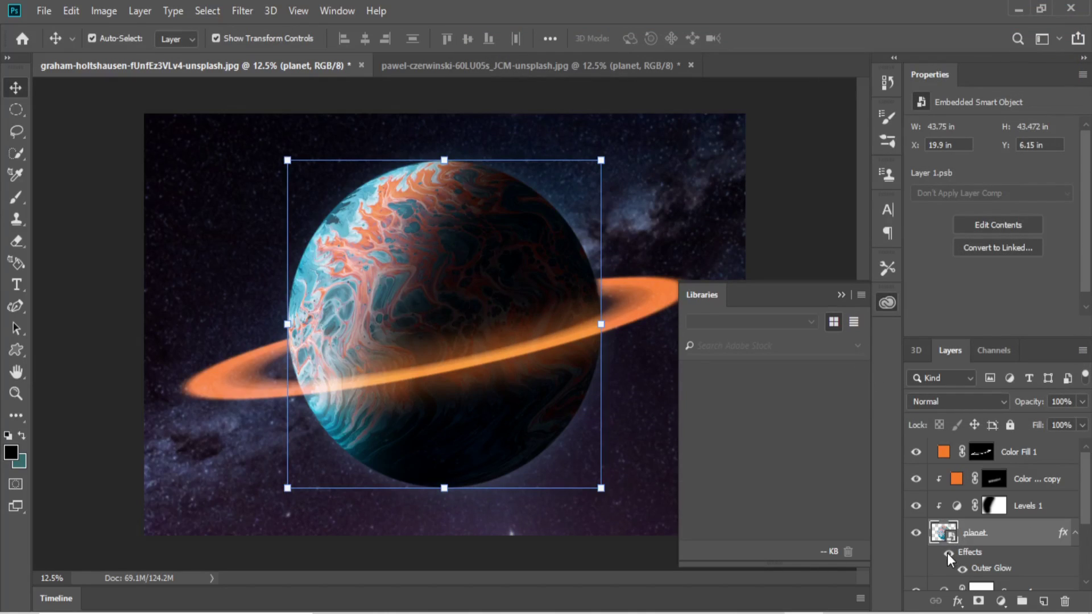
pyautogui.click(840, 294)
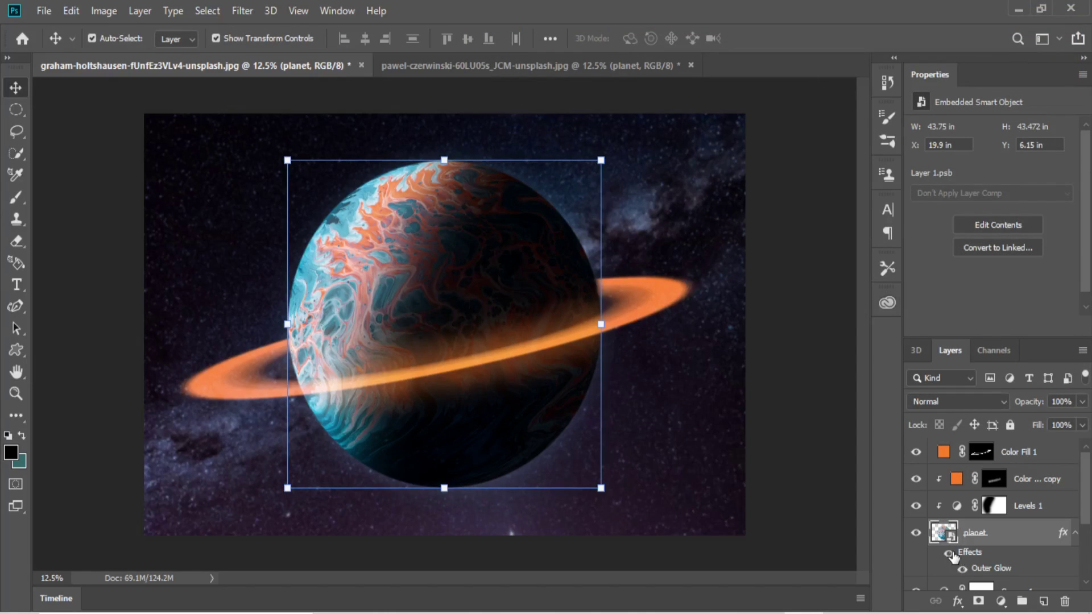
pyautogui.click(949, 553)
# Add a Color Lookup adjustment above the planet layer and apply the Crisp_Warm.look 3D LUT
pyautogui.click(1000, 602)
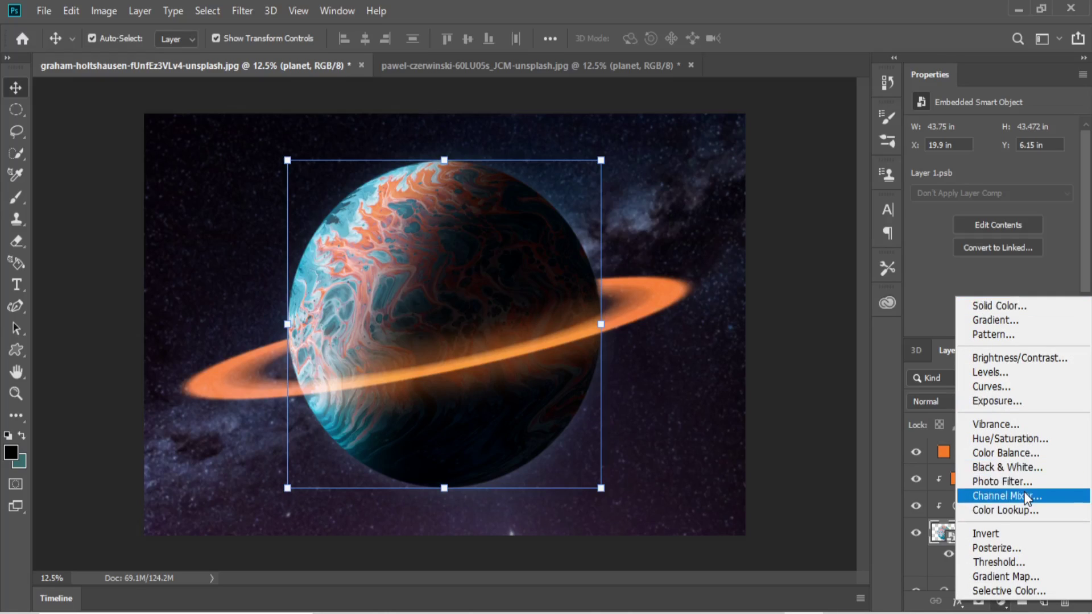
pyautogui.click(1023, 494)
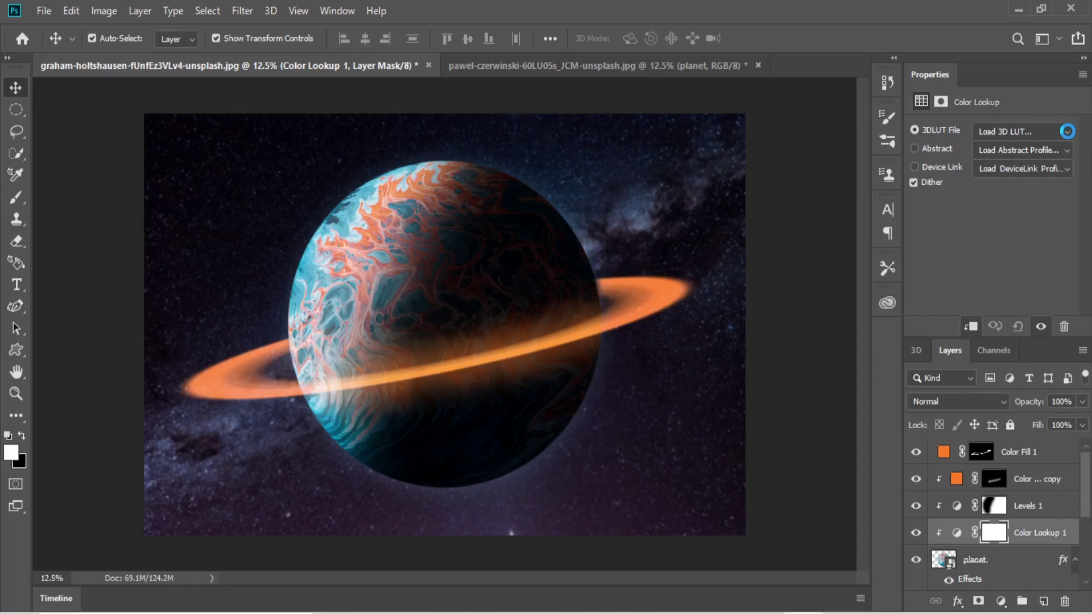
pyautogui.click(1066, 132)
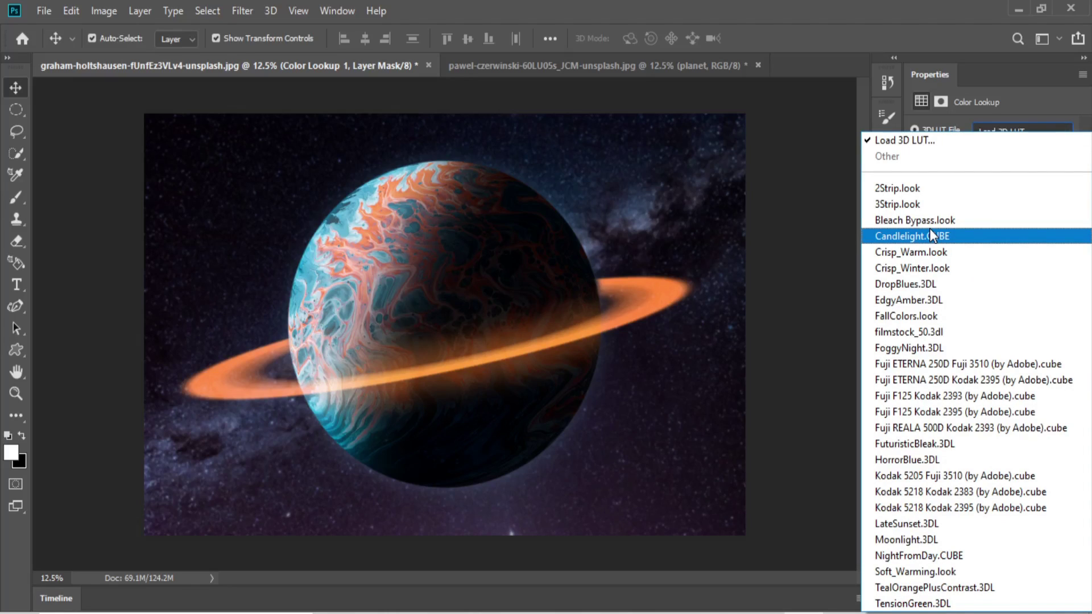
pyautogui.click(929, 235)
pyautogui.click(1063, 131)
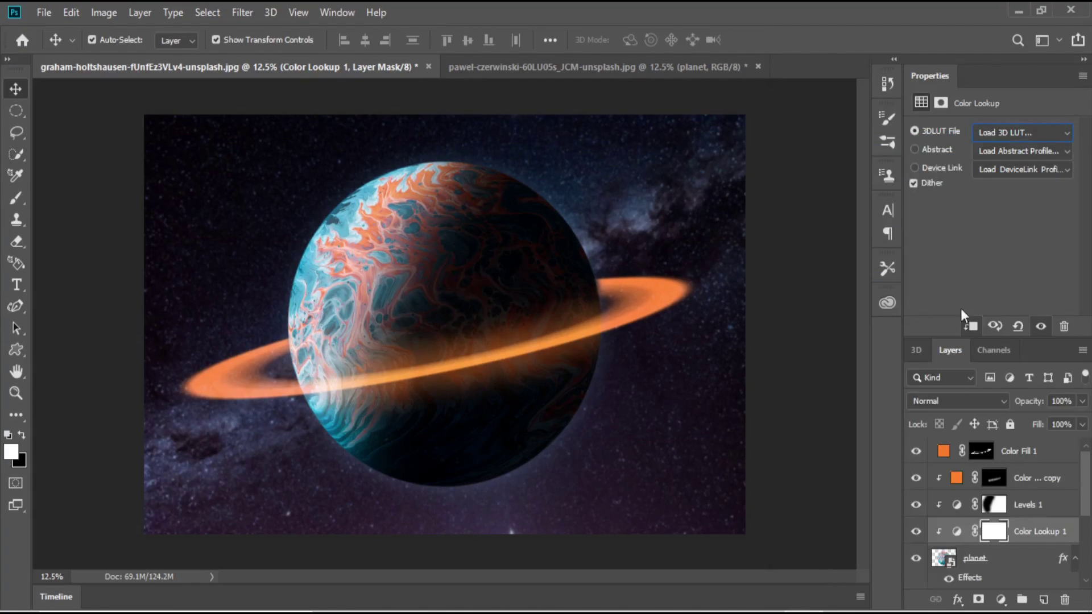
pyautogui.click(1068, 131)
pyautogui.click(920, 256)
pyautogui.click(1068, 132)
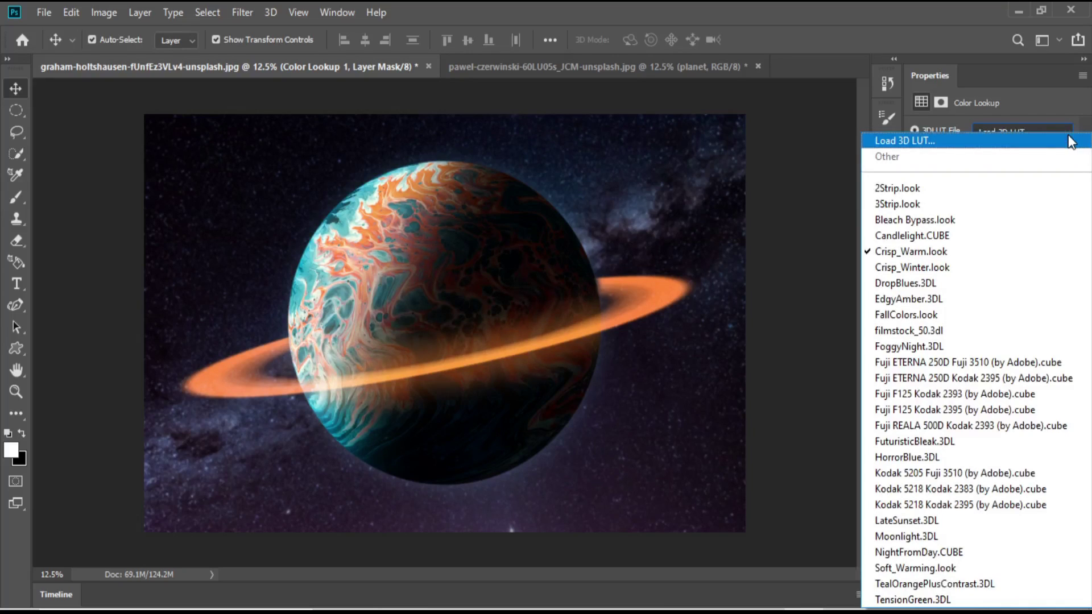
pyautogui.click(921, 253)
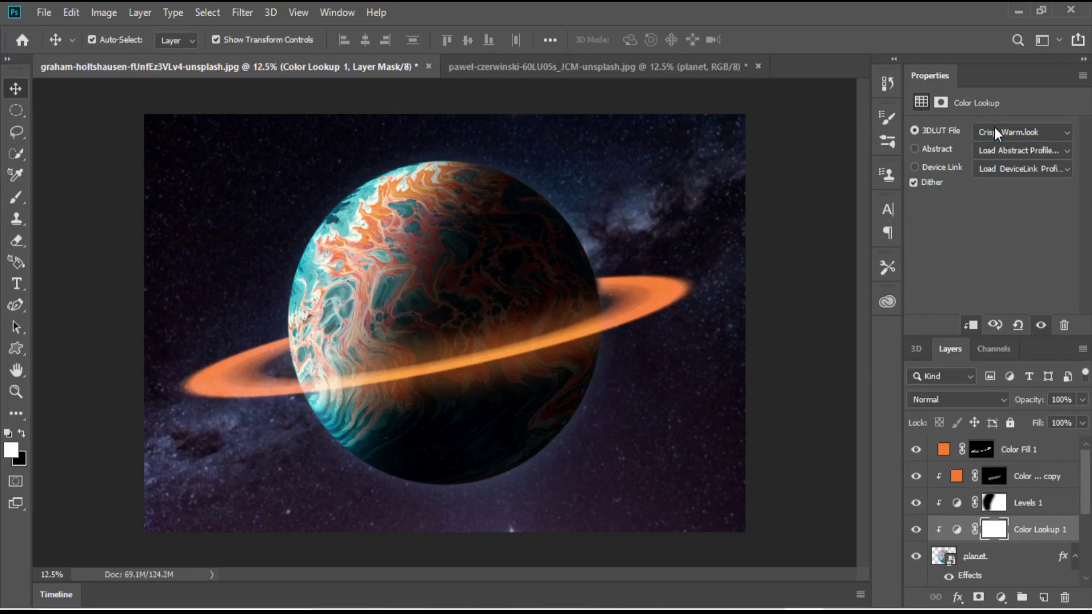
pyautogui.scroll(-1, 1034, 495)
pyautogui.click(999, 351)
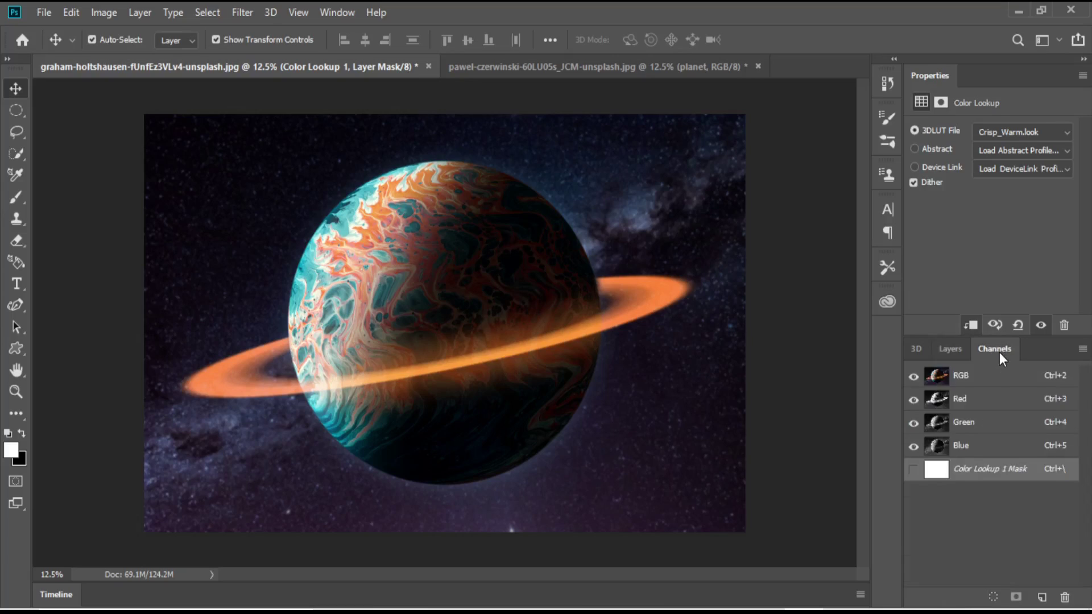
pyautogui.click(949, 348)
pyautogui.rightClick(1028, 488)
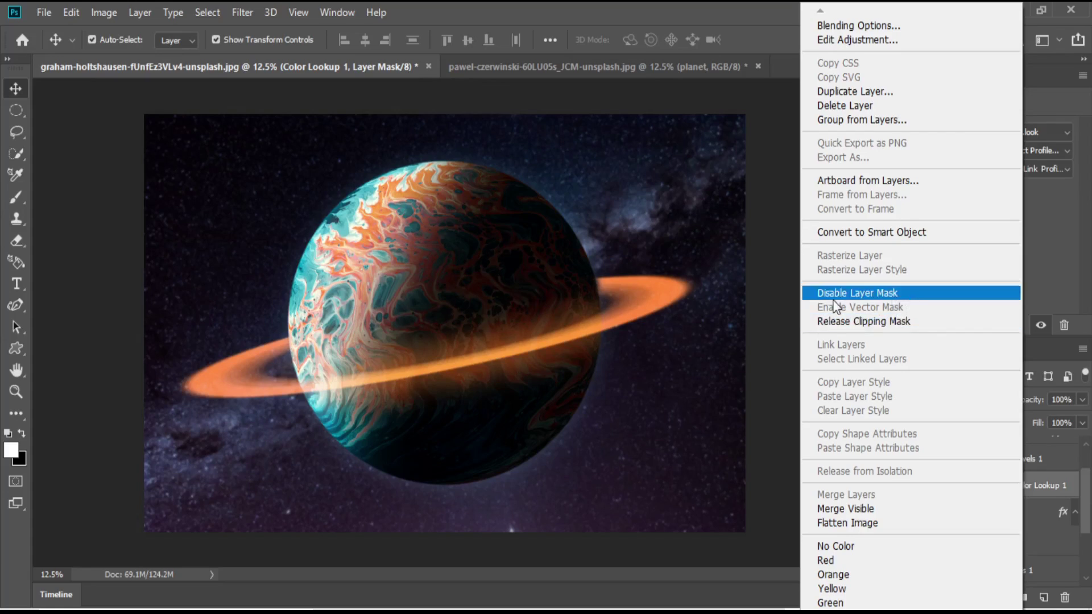
pyautogui.click(1030, 340)
pyautogui.scroll(2, 1008, 378)
# Lower the Color Lookup 1 layer's opacity to 45%
pyautogui.click(1082, 399)
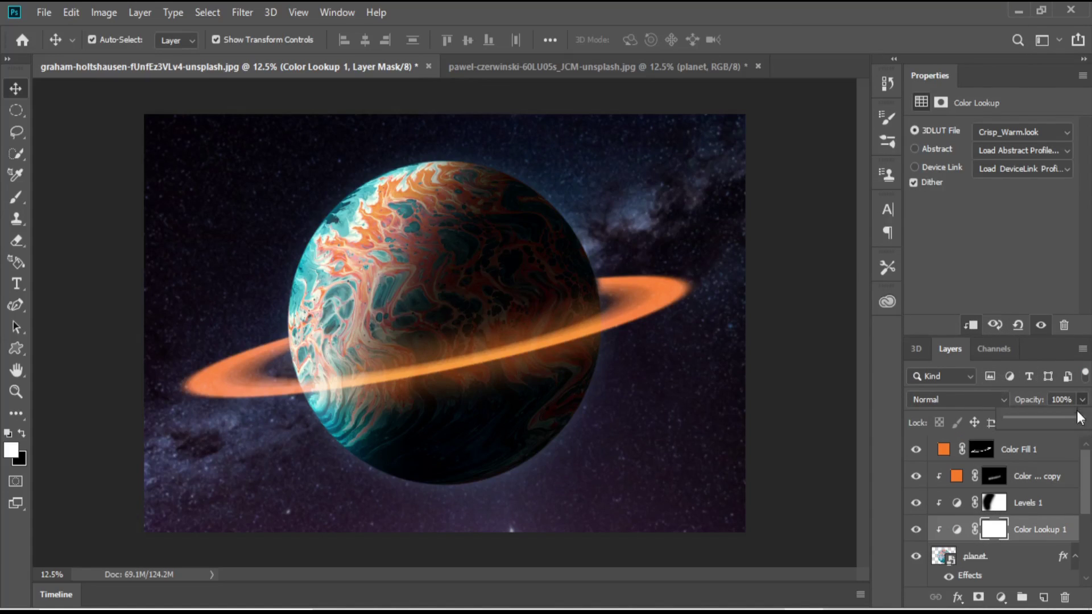
pyautogui.moveTo(1029, 419); pyautogui.dragTo(1038, 418)
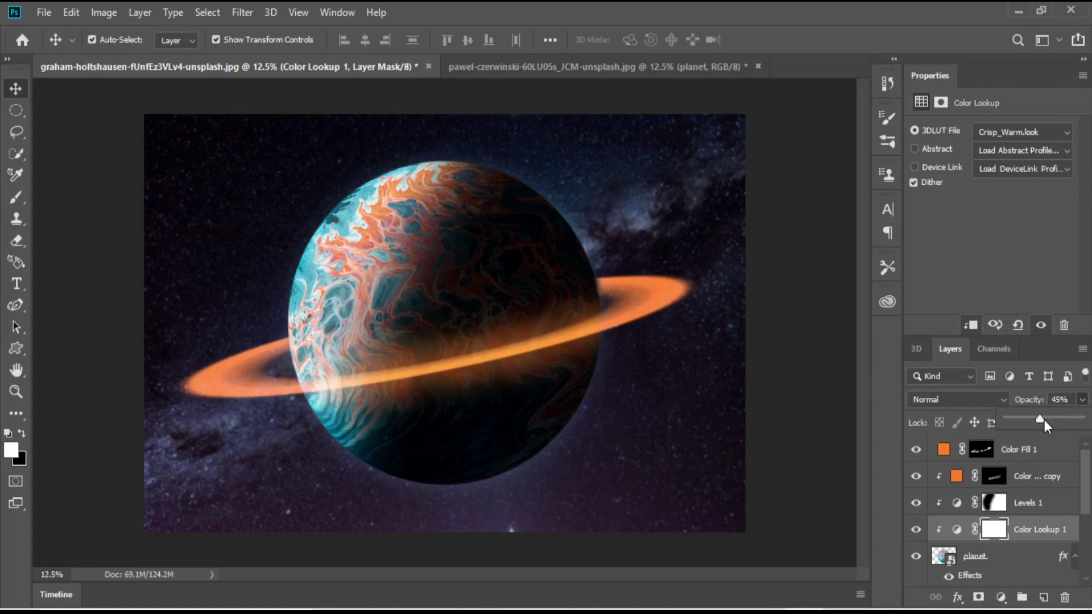
pyautogui.scroll(-3, 1082, 477)
pyautogui.scroll(3, 1081, 480)
# Place Color Lookup 1 at the top of the layer stack, unclipped, and set its opacity to 35%
pyautogui.click(1085, 487)
pyautogui.hotkey('ctrl', 'shift', ']')
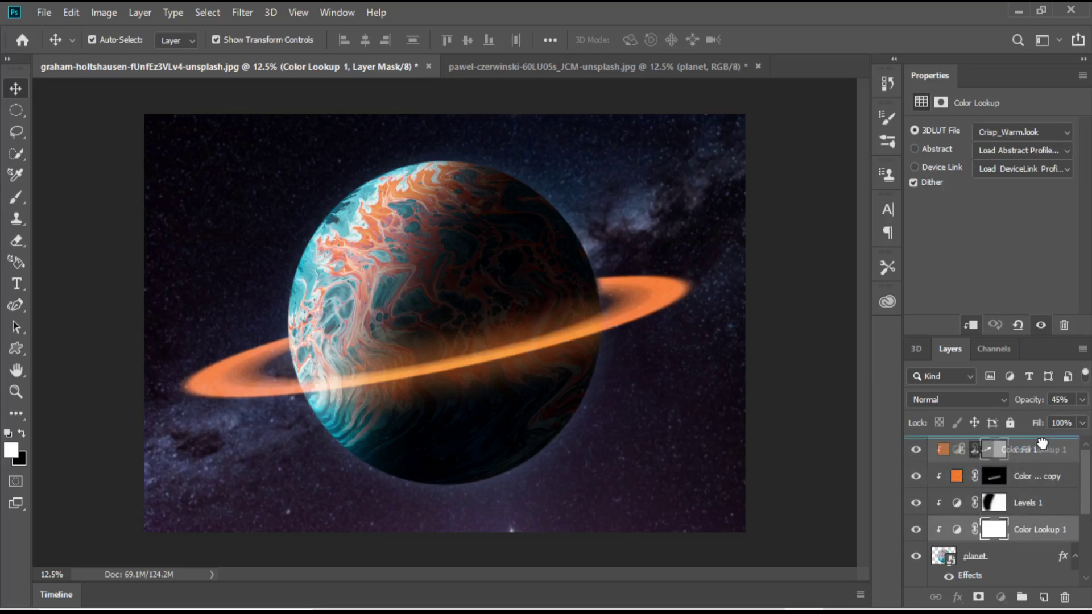
pyautogui.click(1081, 399)
pyautogui.moveTo(1040, 419); pyautogui.dragTo(1032, 418)
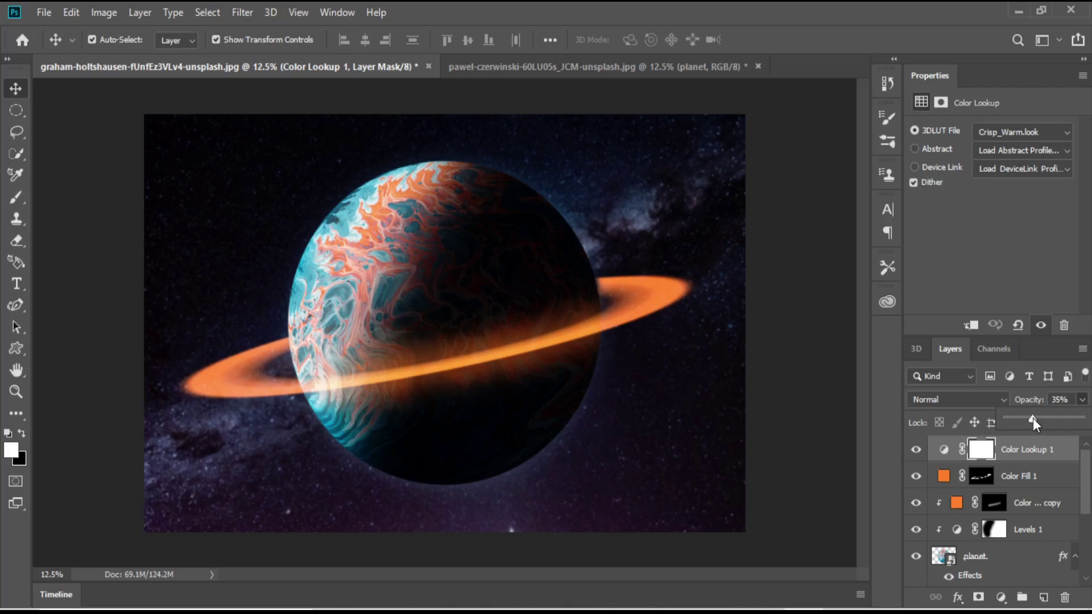